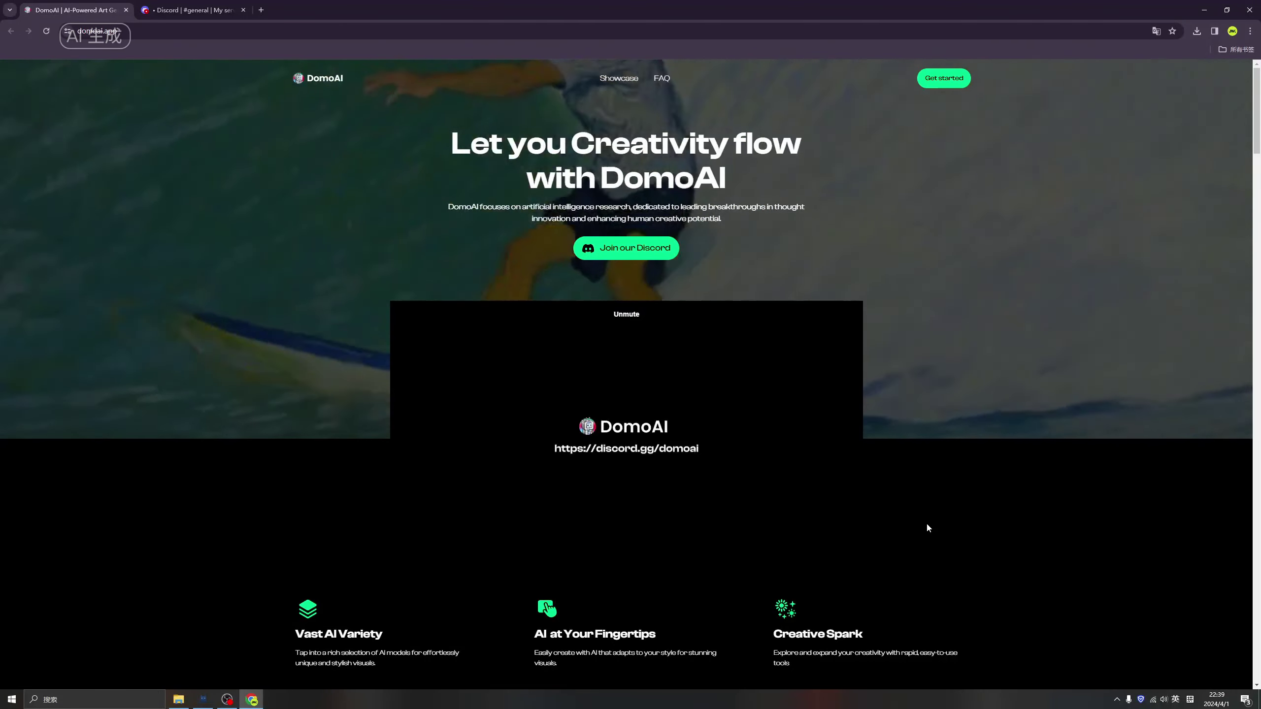
Scroll down the DomoAI style showcase and play the Japanese anime example video.
{"action": "scroll", "coordinate": [926, 523], "scroll_direction": "down", "scroll_amount": 15}
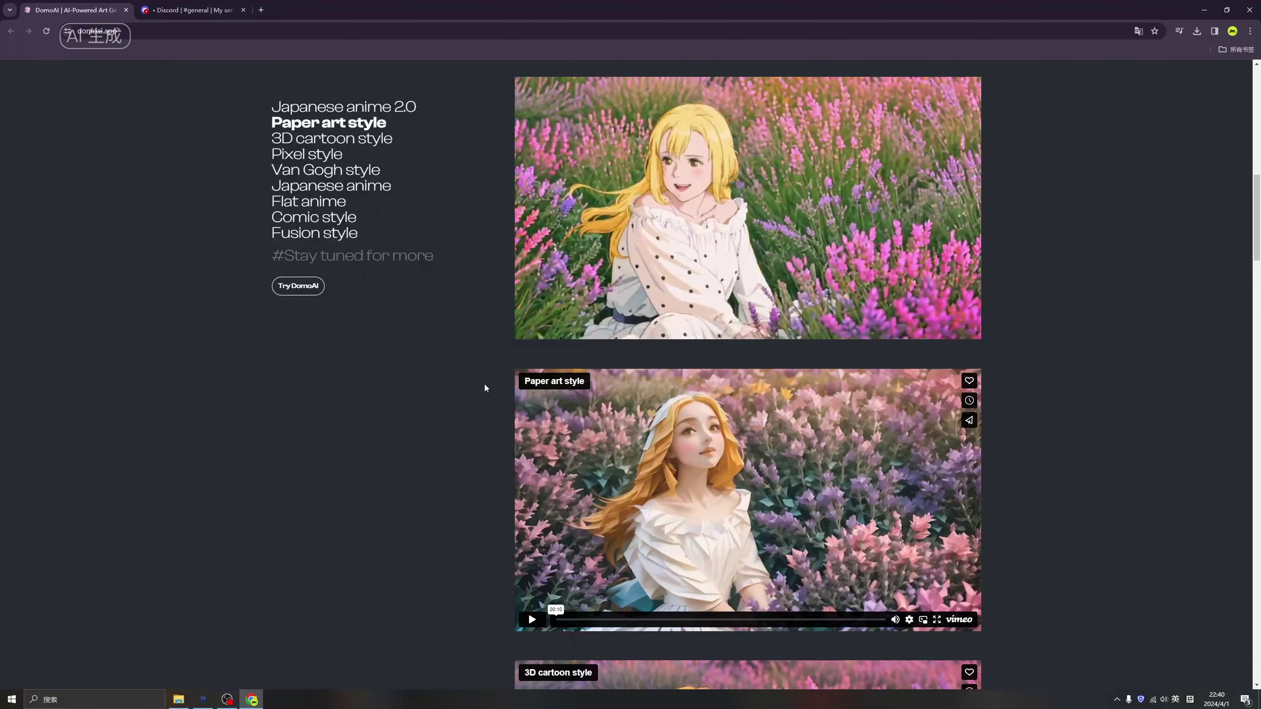
{"action": "scroll", "coordinate": [680, 405], "scroll_direction": "down", "scroll_amount": 2}
{"action": "scroll", "coordinate": [728, 351], "scroll_direction": "down", "scroll_amount": 3}
{"action": "scroll", "coordinate": [687, 404], "scroll_direction": "down", "scroll_amount": 3}
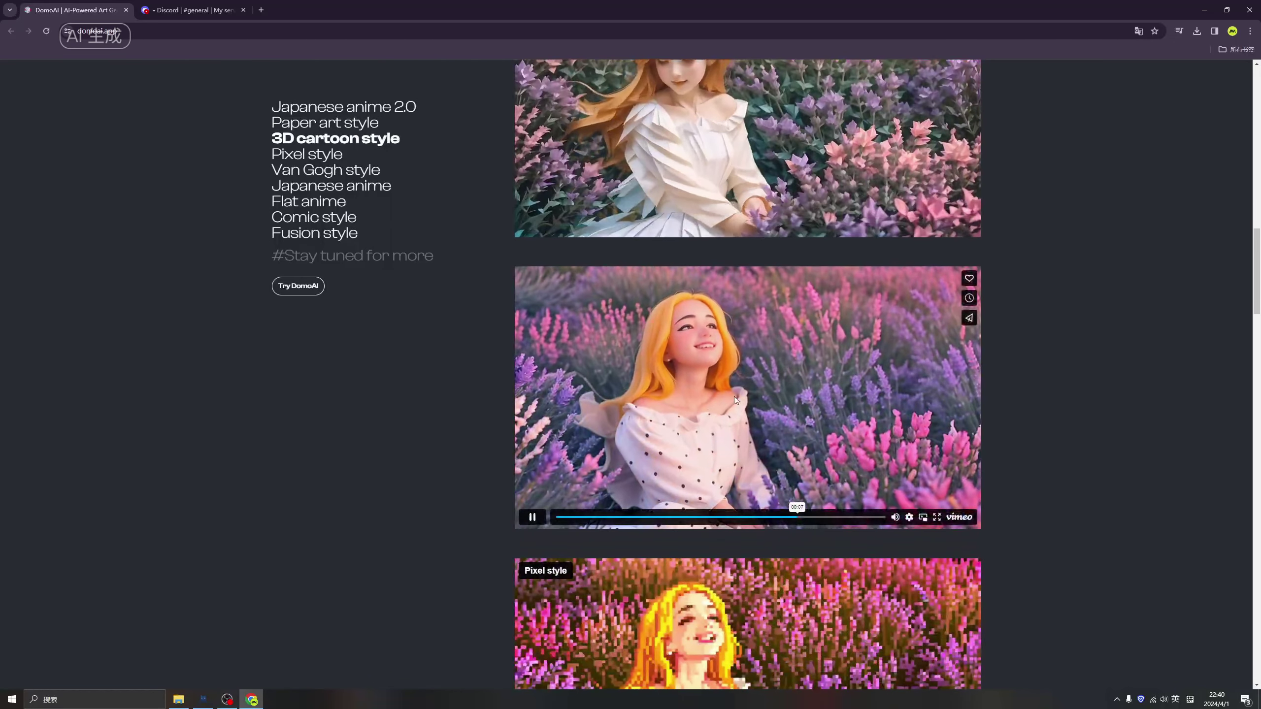
{"action": "scroll", "coordinate": [702, 407], "scroll_direction": "down", "scroll_amount": 5}
{"action": "scroll", "coordinate": [680, 417], "scroll_direction": "down", "scroll_amount": 4}
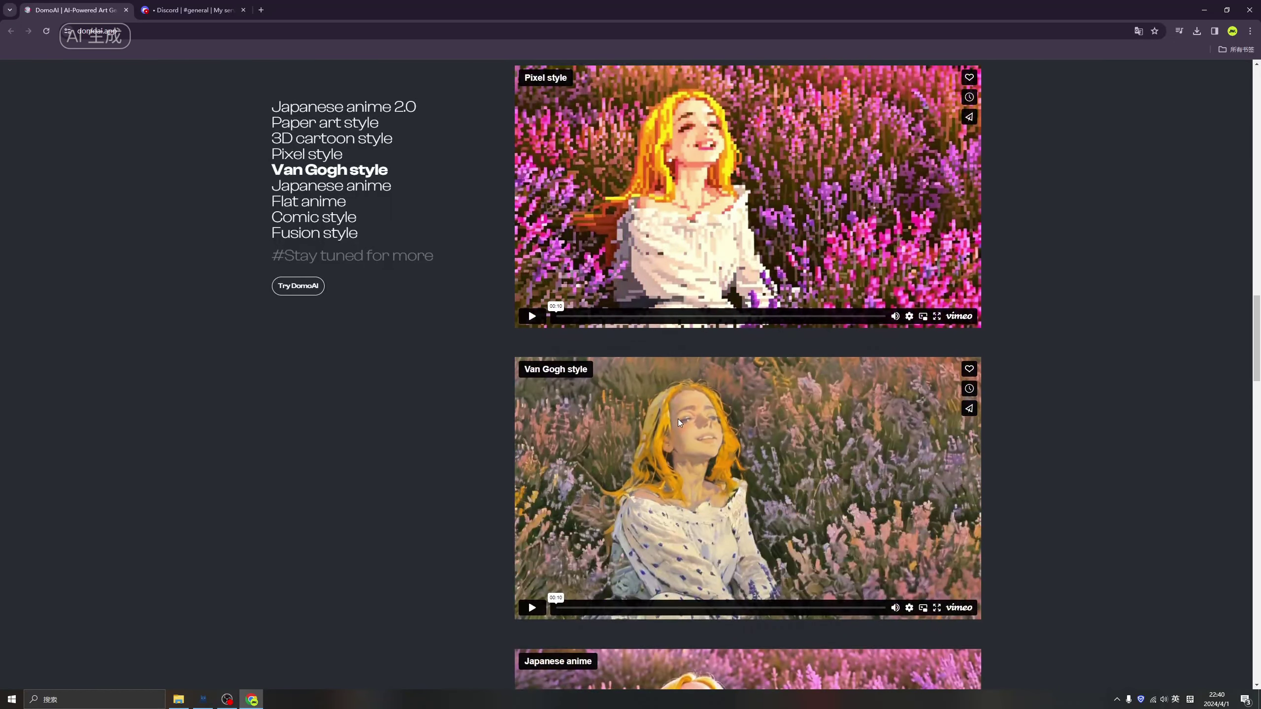
{"action": "scroll", "coordinate": [680, 422], "scroll_direction": "down", "scroll_amount": 3}
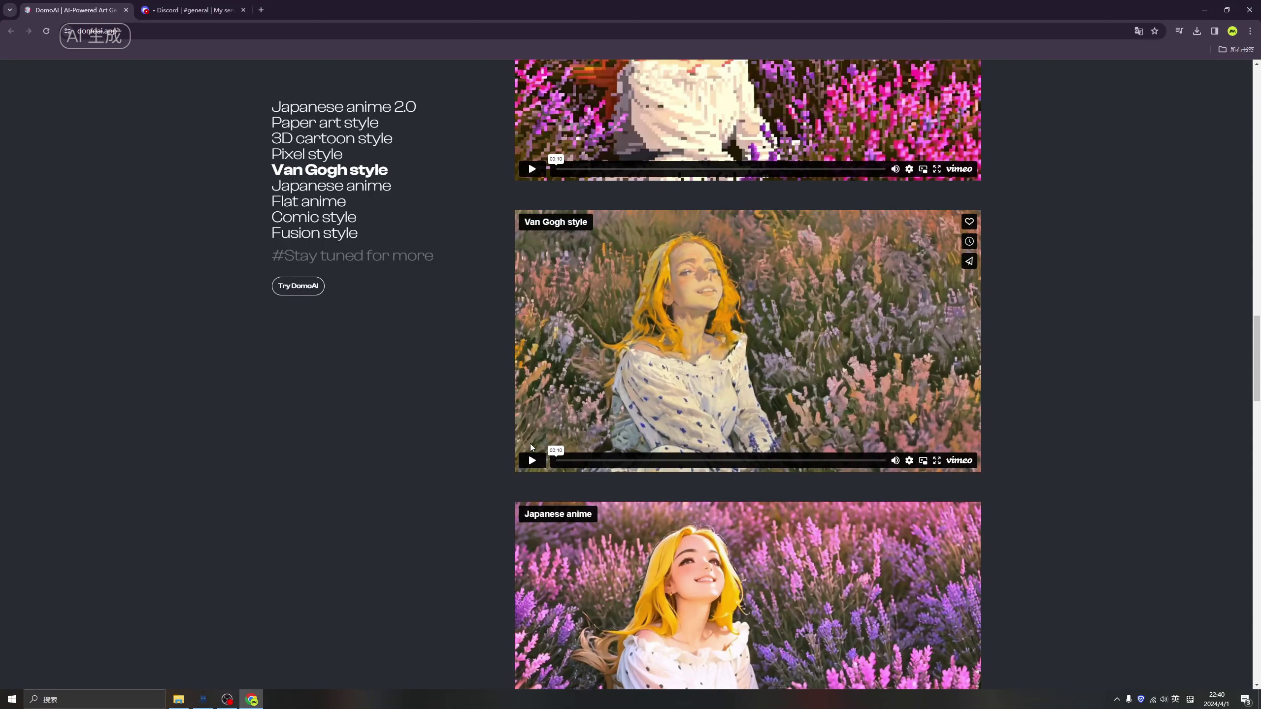
{"action": "scroll", "coordinate": [530, 447], "scroll_direction": "down", "scroll_amount": 2}
{"action": "scroll", "coordinate": [497, 472], "scroll_direction": "down", "scroll_amount": 1}
{"action": "scroll", "coordinate": [577, 406], "scroll_direction": "down", "scroll_amount": 2}
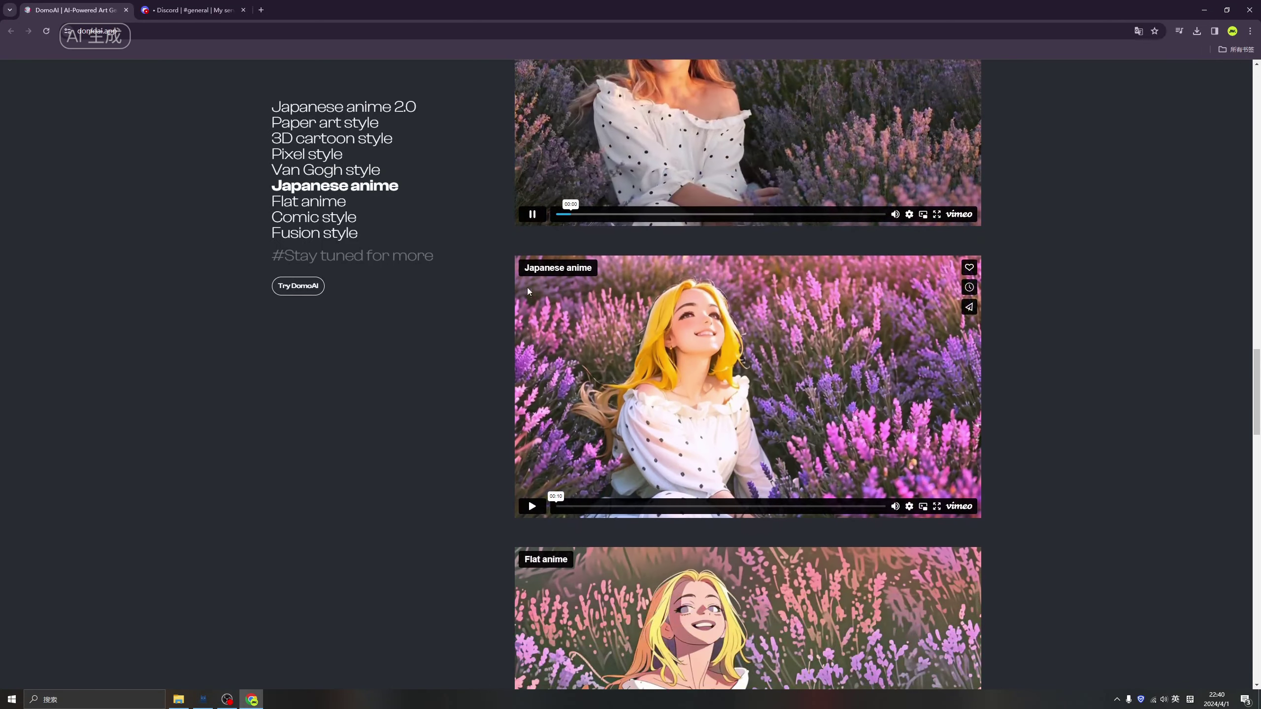
{"action": "left_click", "coordinate": [531, 506]}
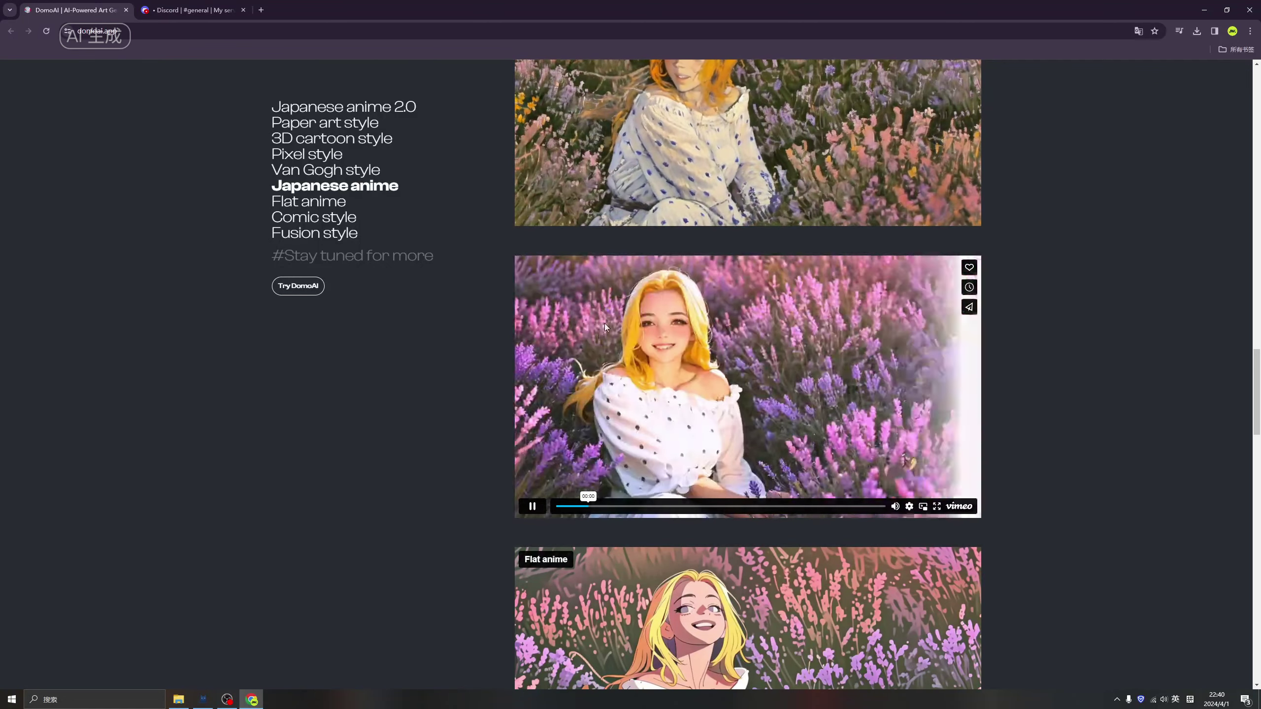
Play the Flat anime style example video.
{"action": "scroll", "coordinate": [589, 446], "scroll_direction": "down", "scroll_amount": 2}
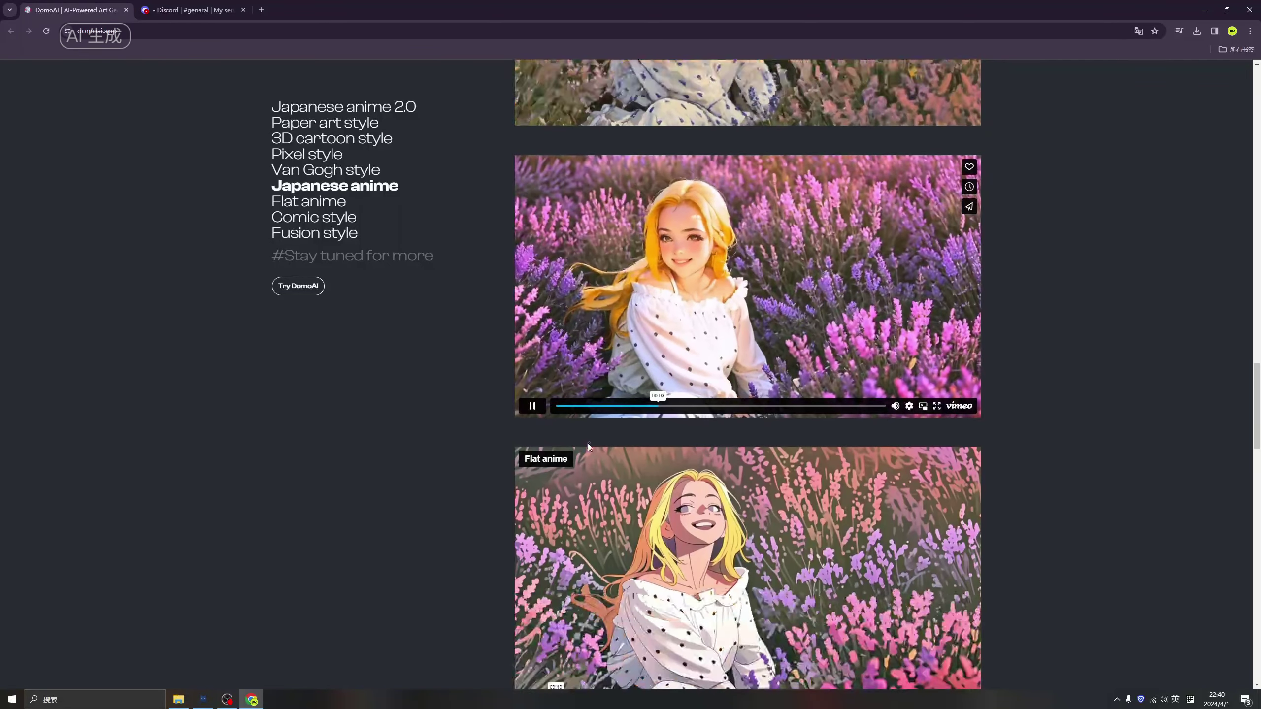
{"action": "scroll", "coordinate": [588, 445], "scroll_direction": "down", "scroll_amount": 4}
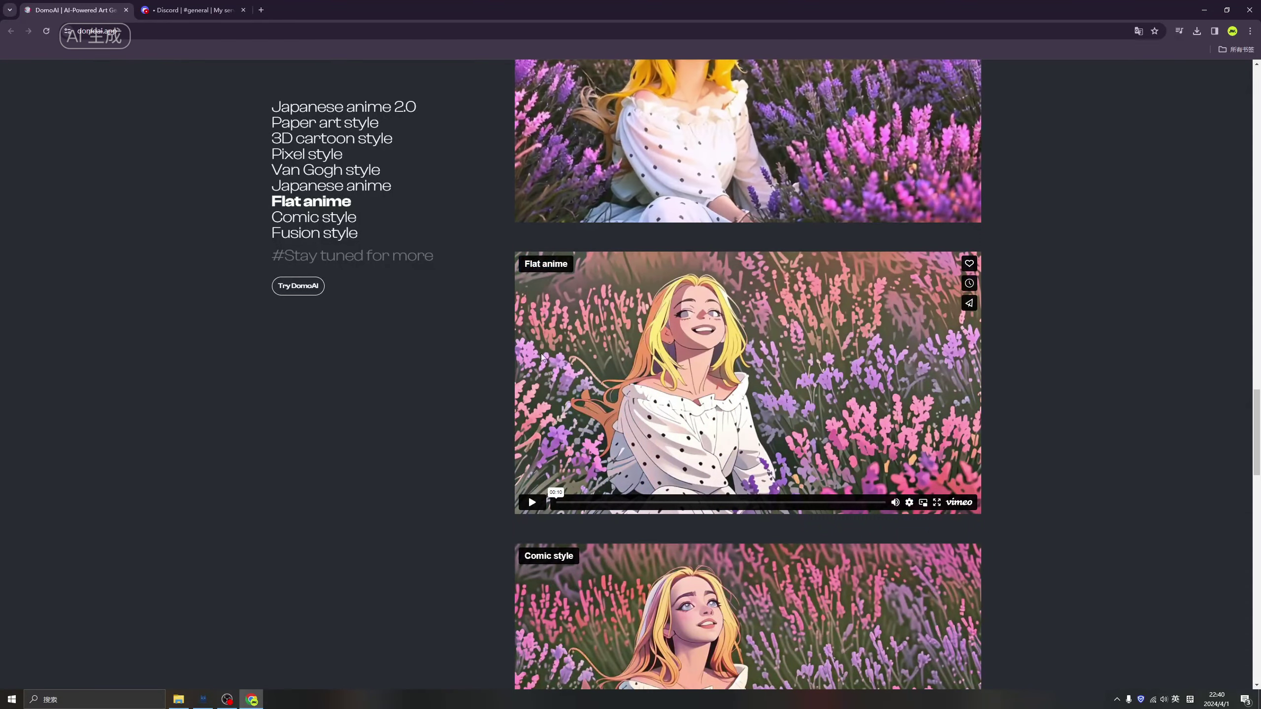
{"action": "left_click", "coordinate": [531, 502]}
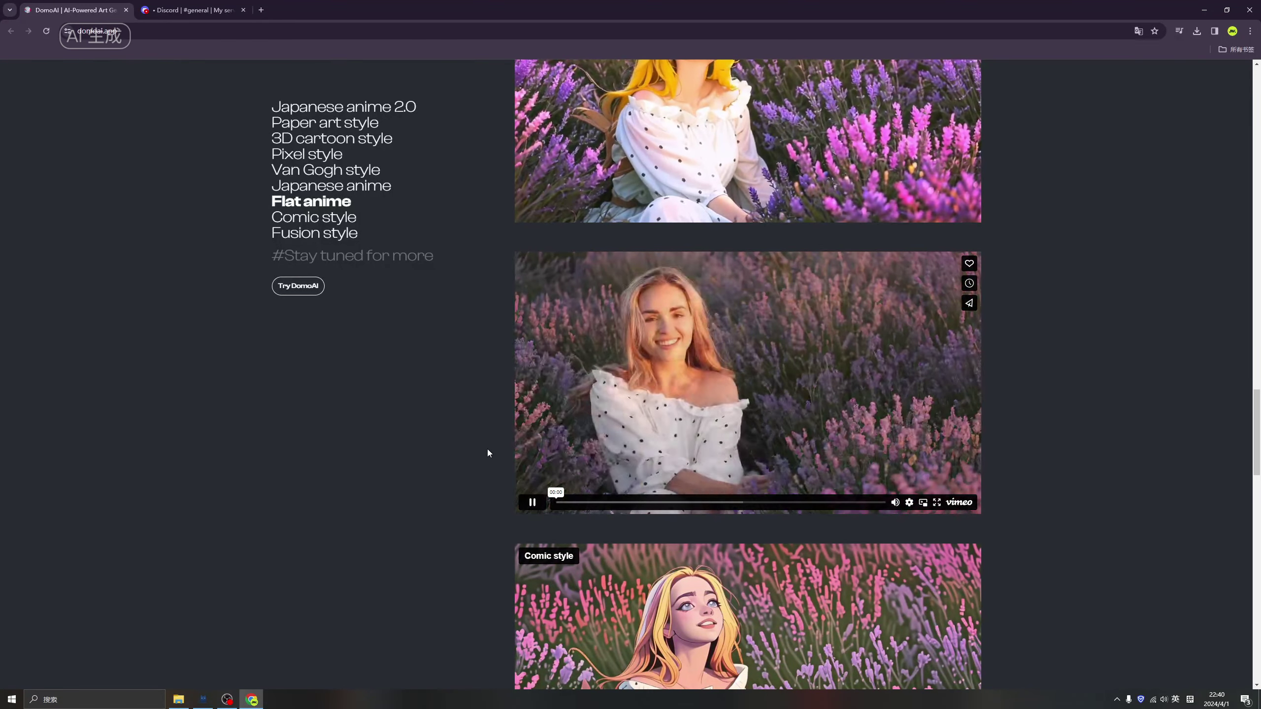
Play the Comic style example video.
{"action": "scroll", "coordinate": [620, 422], "scroll_direction": "down", "scroll_amount": 1}
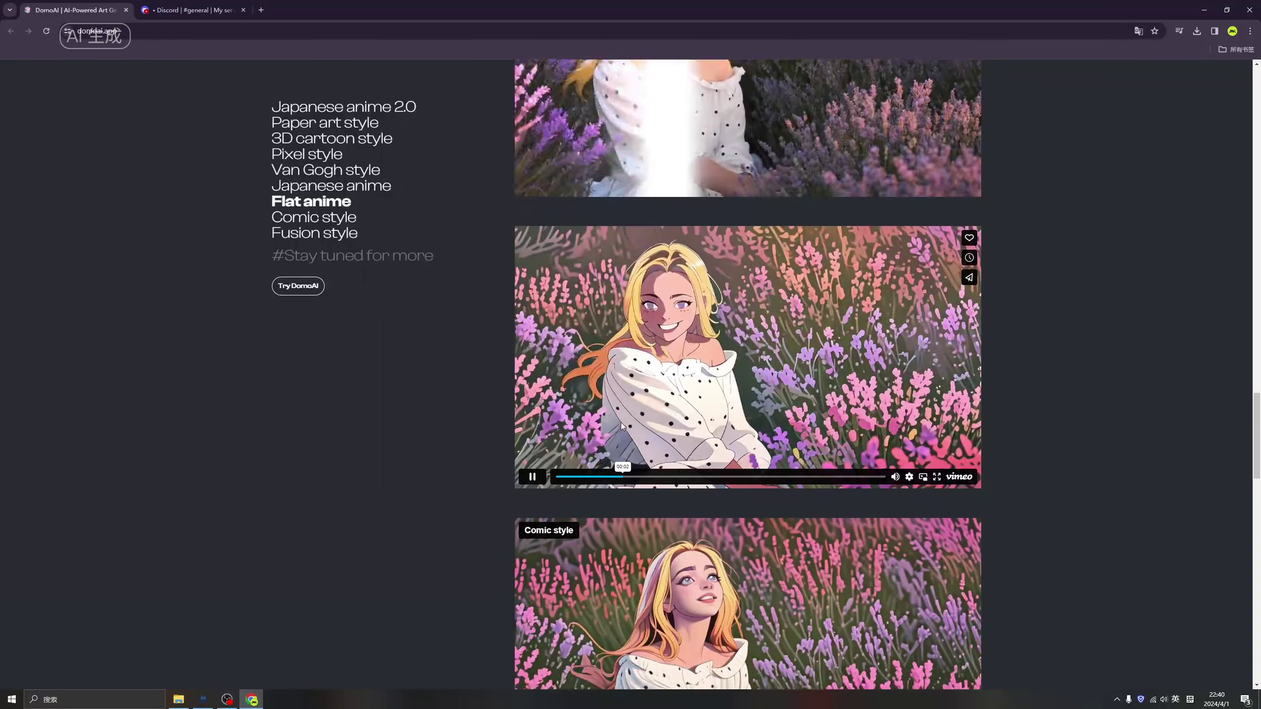
{"action": "scroll", "coordinate": [620, 422], "scroll_direction": "down", "scroll_amount": 5}
{"action": "left_click", "coordinate": [533, 500]}
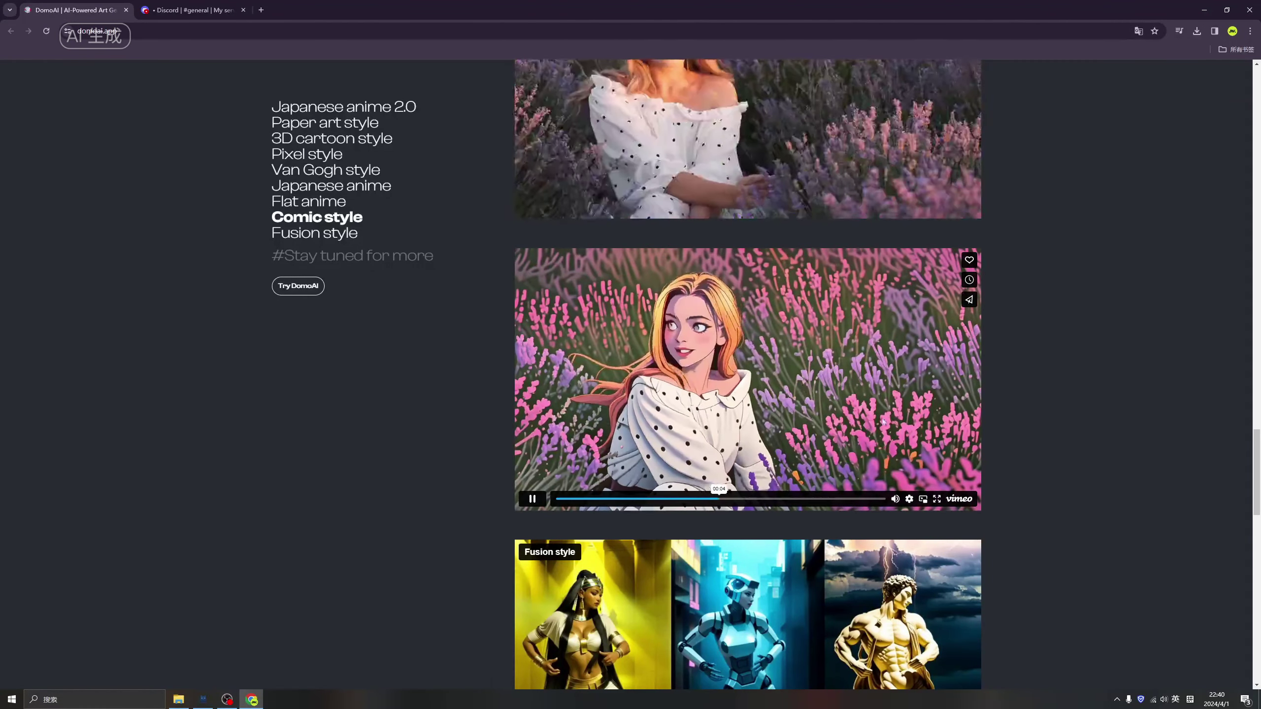
Play the Fusion style example video and scroll through the tools and FAQ sections.
{"action": "scroll", "coordinate": [607, 441], "scroll_direction": "down", "scroll_amount": 5}
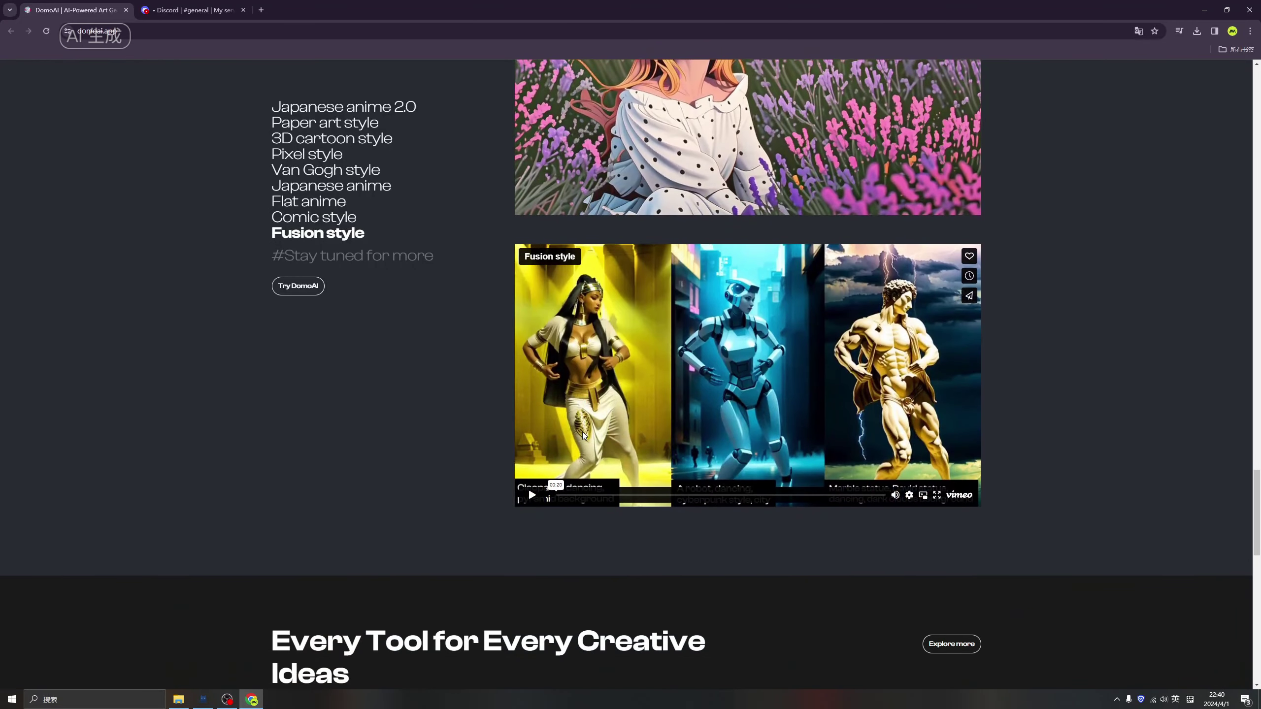
{"action": "left_click", "coordinate": [530, 496]}
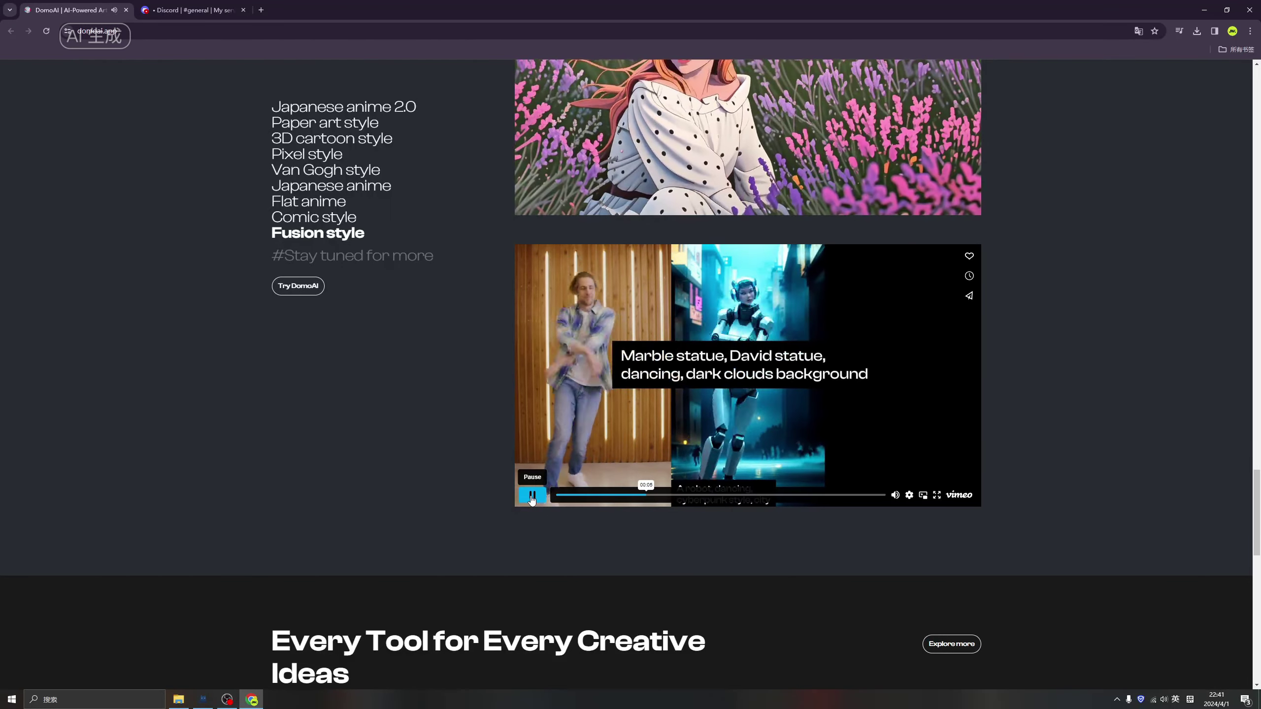
{"action": "scroll", "coordinate": [466, 468], "scroll_direction": "down", "scroll_amount": 5}
{"action": "scroll", "coordinate": [449, 429], "scroll_direction": "down", "scroll_amount": 4}
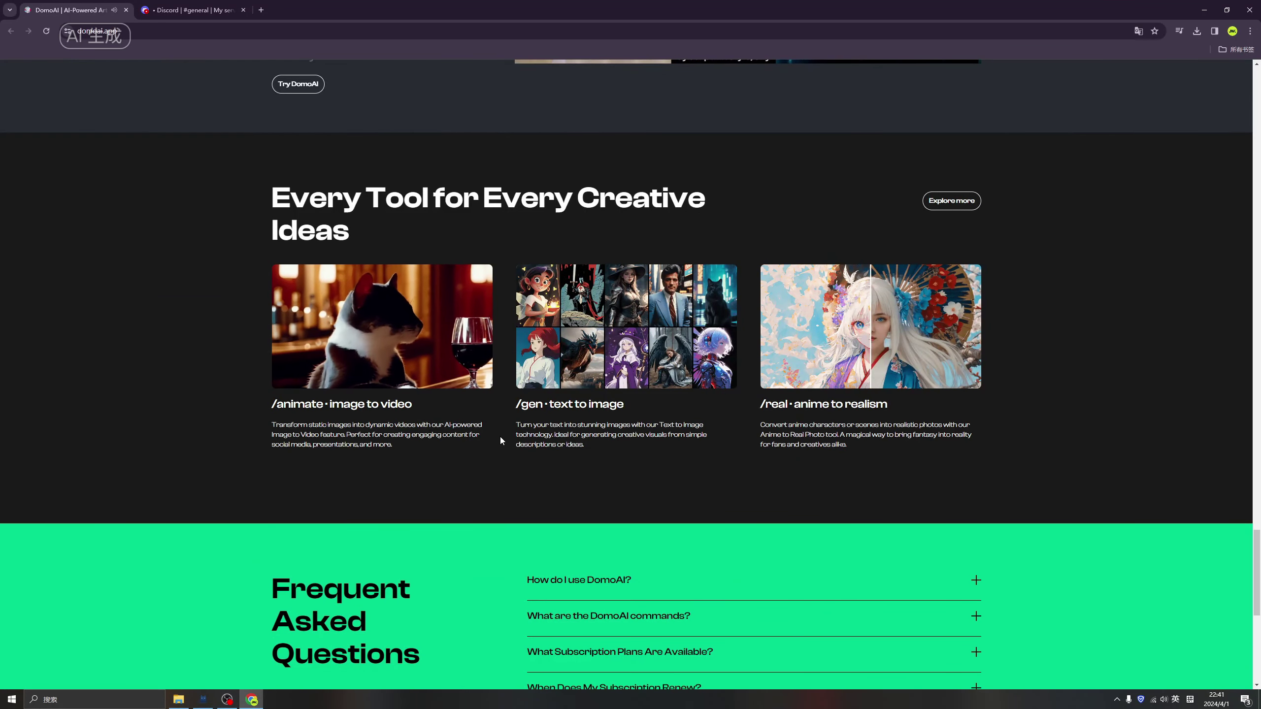
{"action": "scroll", "coordinate": [501, 435], "scroll_direction": "down", "scroll_amount": 3}
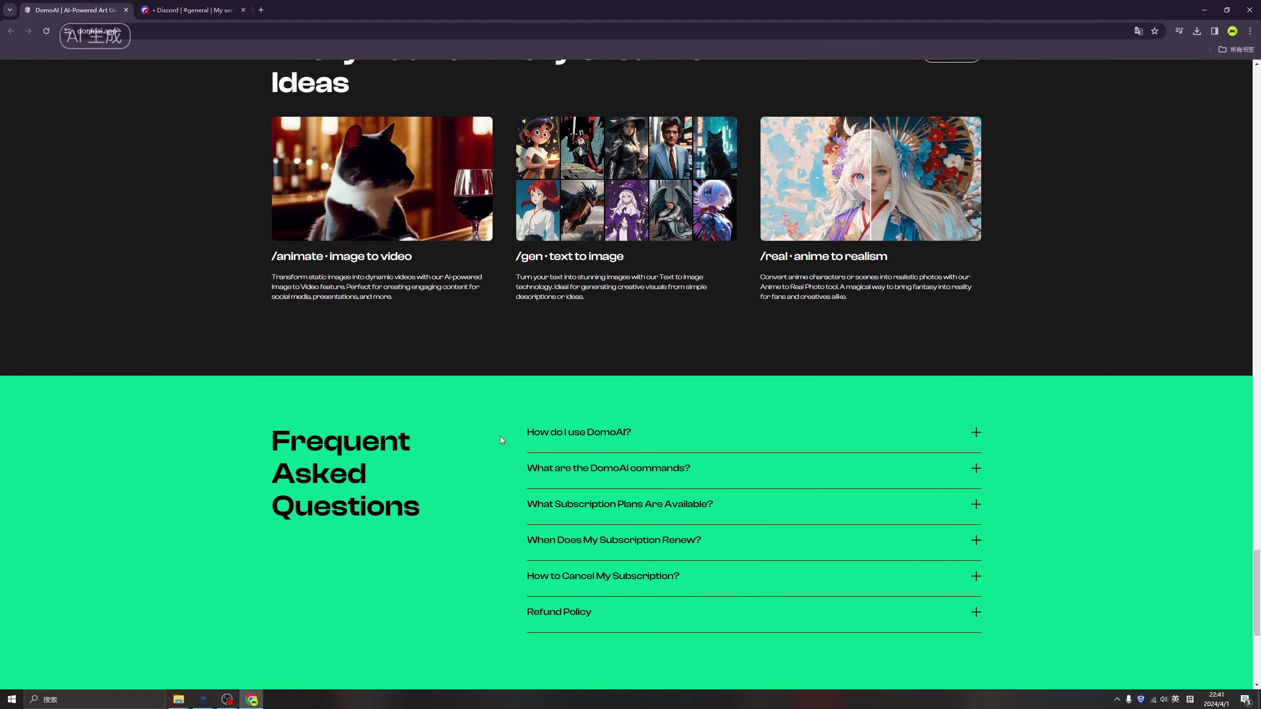
{"action": "scroll", "coordinate": [501, 432], "scroll_direction": "down", "scroll_amount": 3}
Return to the top and open DomoAI's Join our Discord invite in a new tab.
{"action": "scroll", "coordinate": [503, 428], "scroll_direction": "up", "scroll_amount": 12}
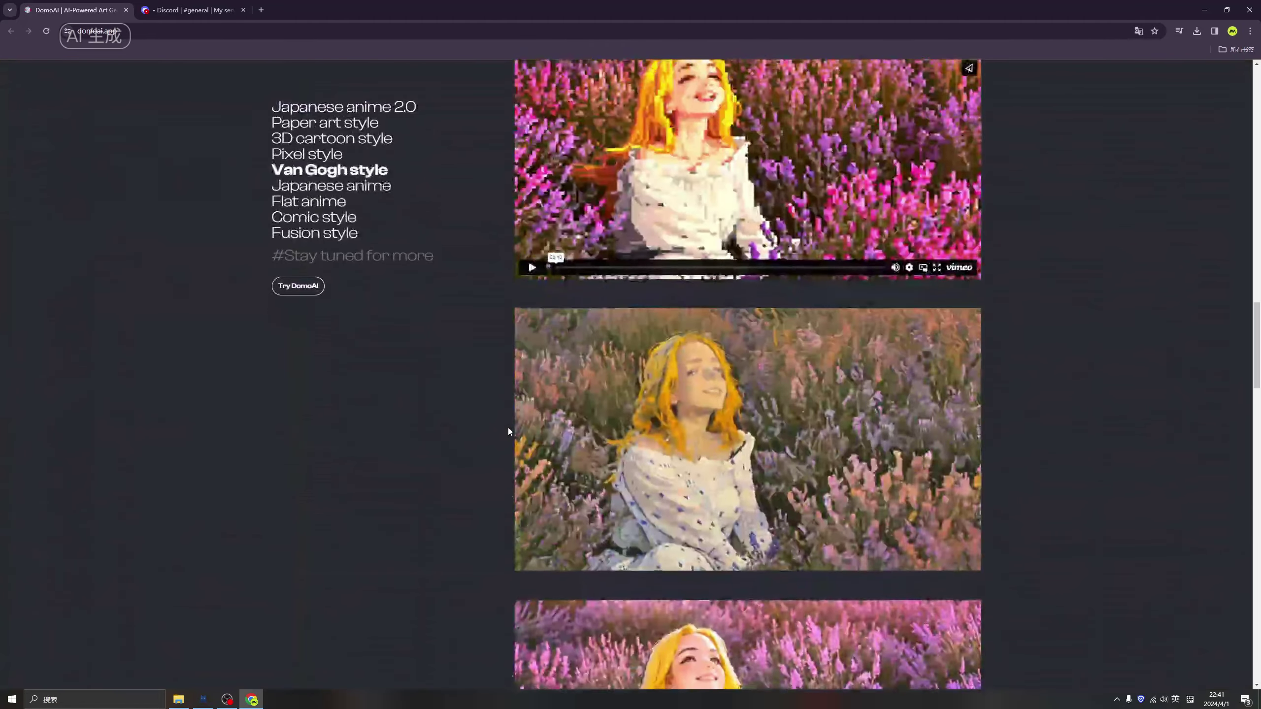
{"action": "scroll", "coordinate": [916, 364], "scroll_direction": "up", "scroll_amount": 3}
{"action": "scroll", "coordinate": [916, 365], "scroll_direction": "up", "scroll_amount": 10}
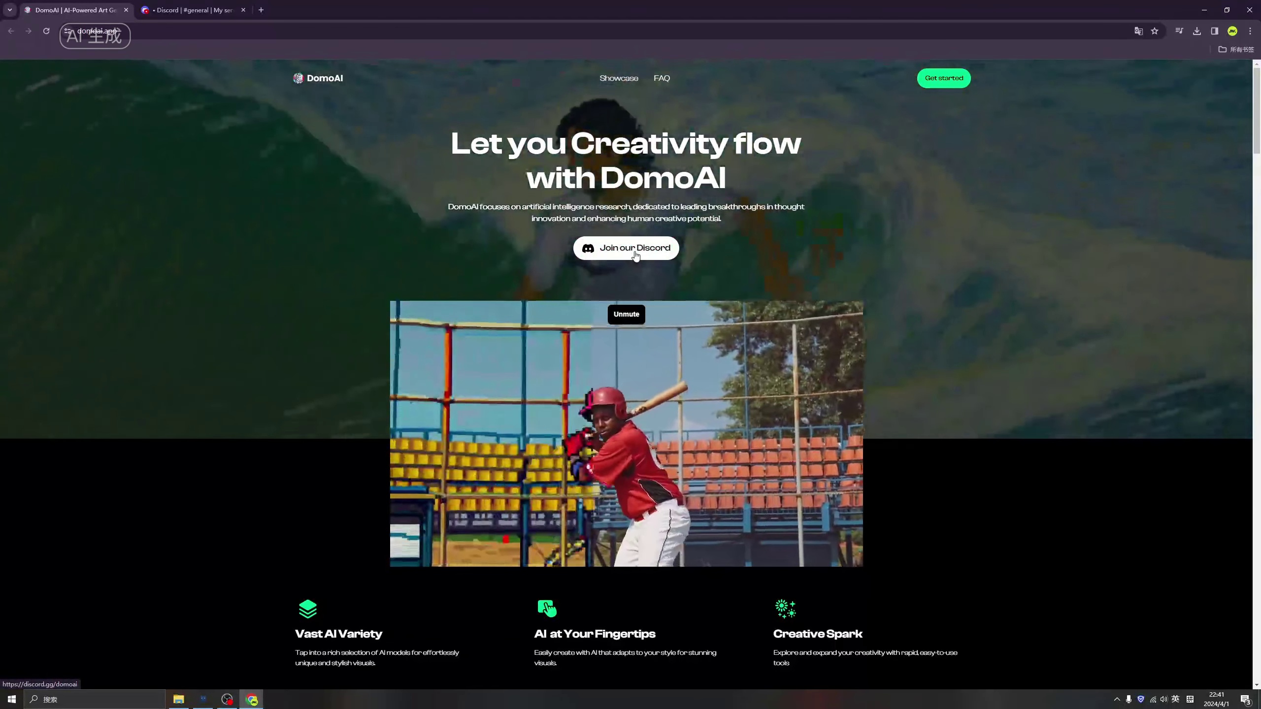
{"action": "left_click", "coordinate": [636, 254]}
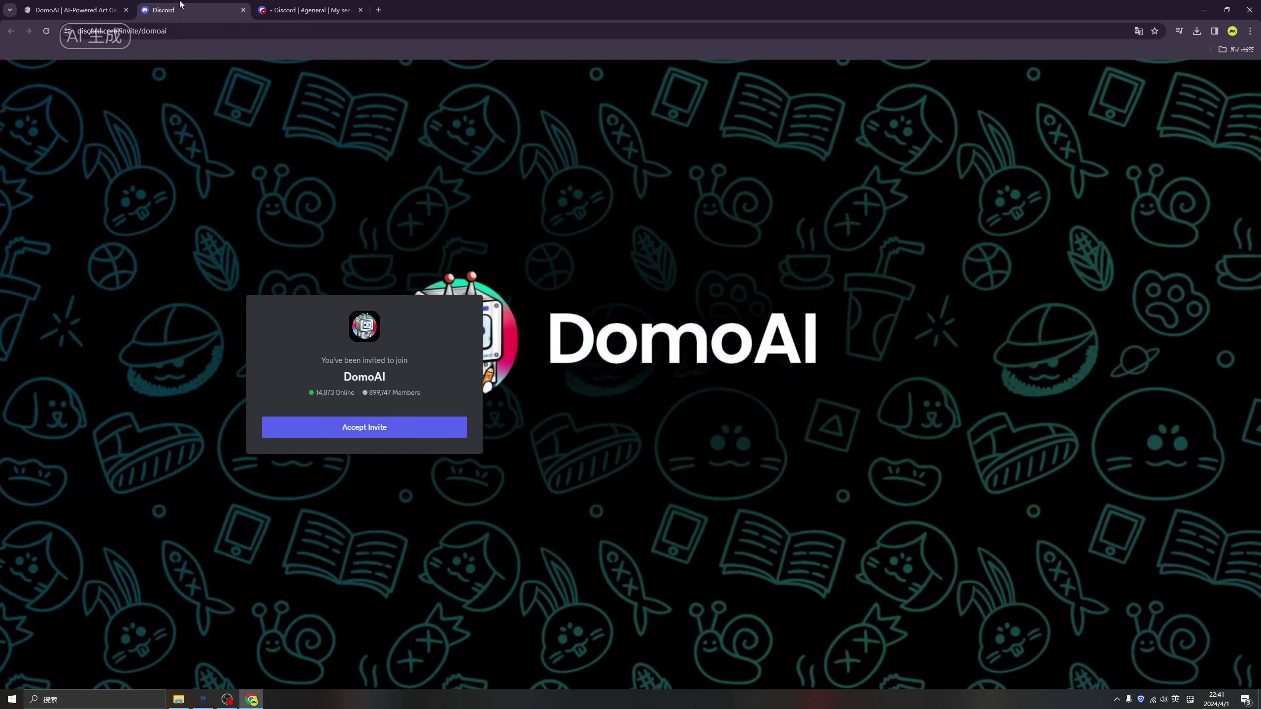
Close the invite tab and go to the DomoAI server in Discord.
{"action": "left_click", "coordinate": [243, 10]}
{"action": "left_click", "coordinate": [199, 9]}
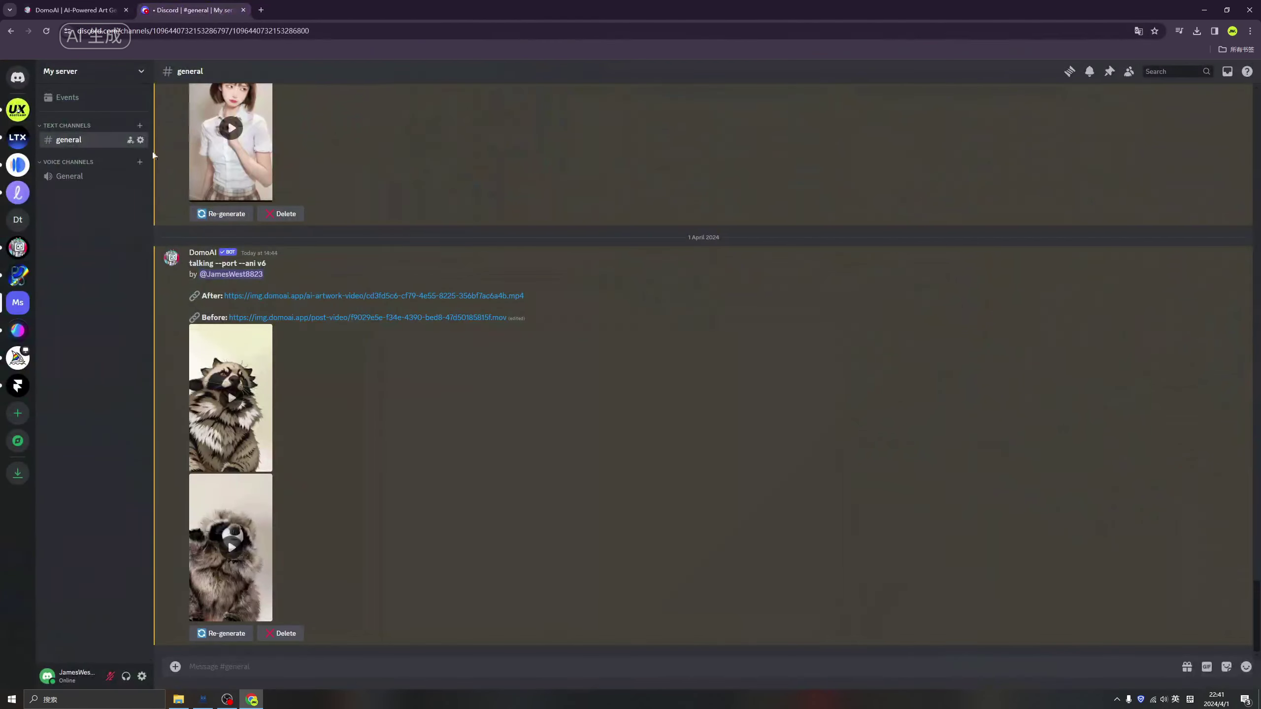
{"action": "left_click", "coordinate": [20, 247]}
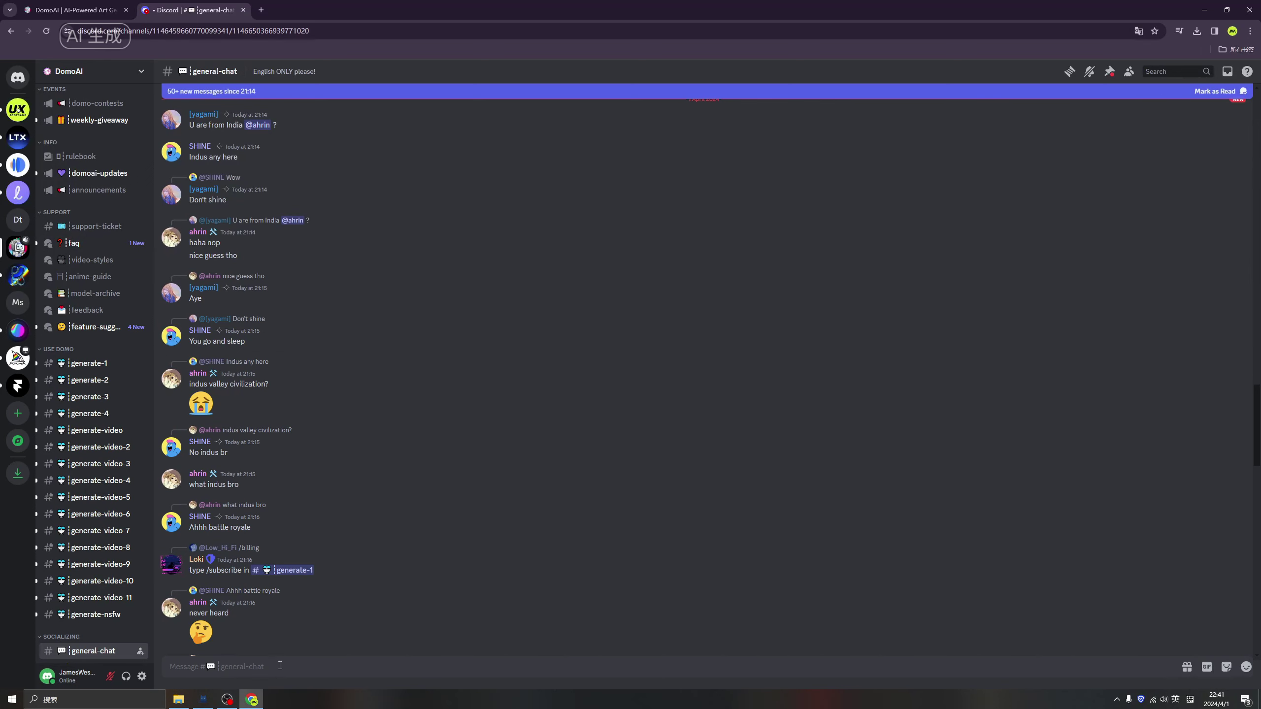
Check DomoAI's slash commands, then open the #generate-video channel.
{"action": "type", "text": "/"}
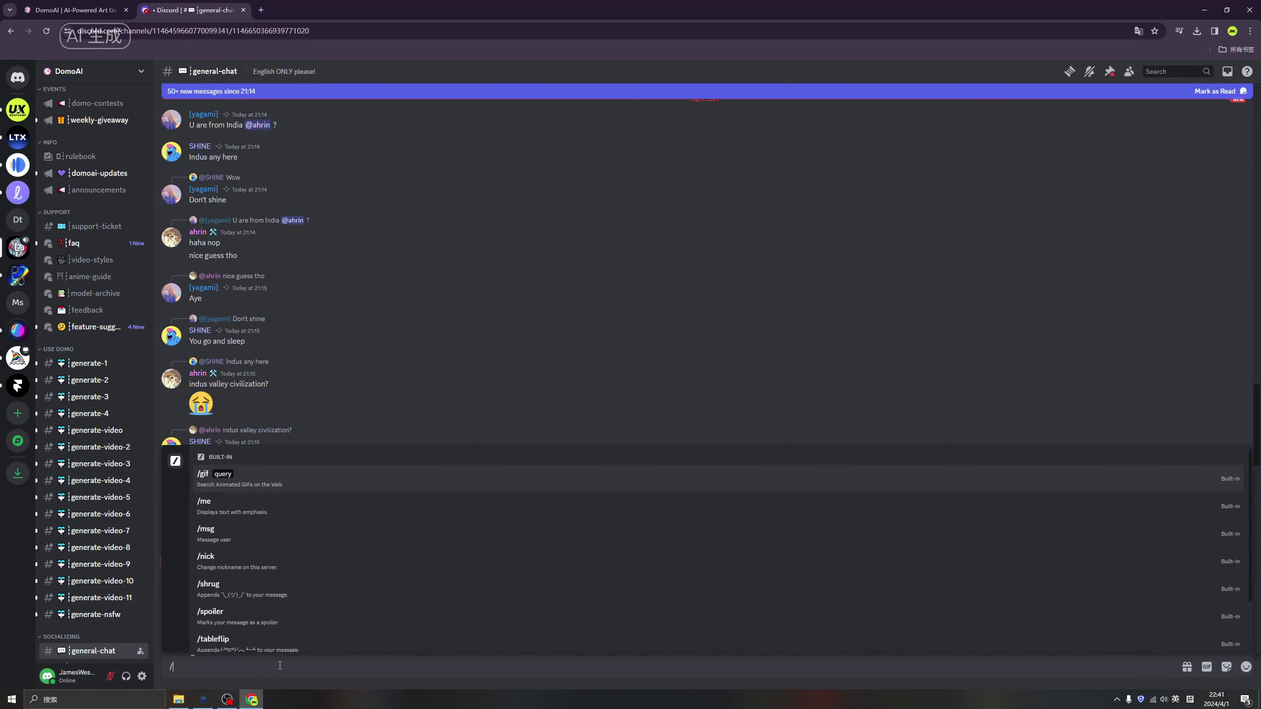
{"action": "scroll", "coordinate": [303, 531], "scroll_direction": "down", "scroll_amount": 2}
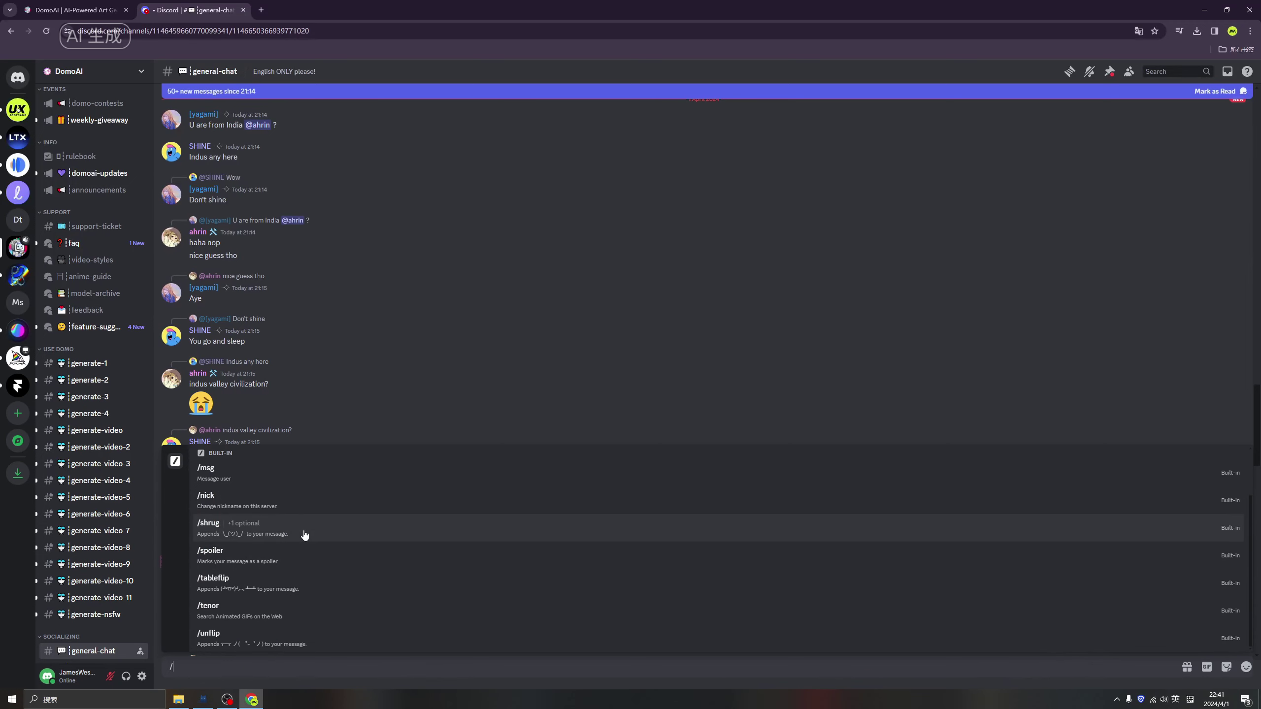
{"action": "scroll", "coordinate": [182, 504], "scroll_direction": "up", "scroll_amount": 2}
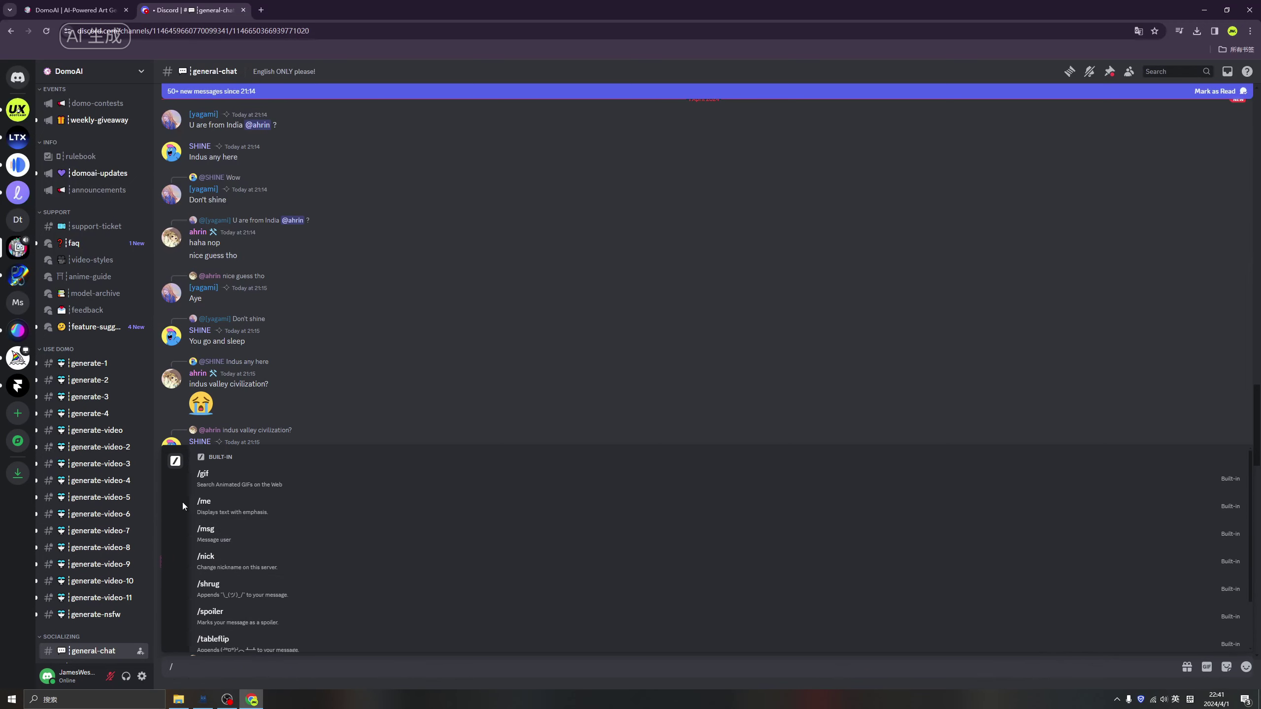
{"action": "left_click", "coordinate": [106, 431]}
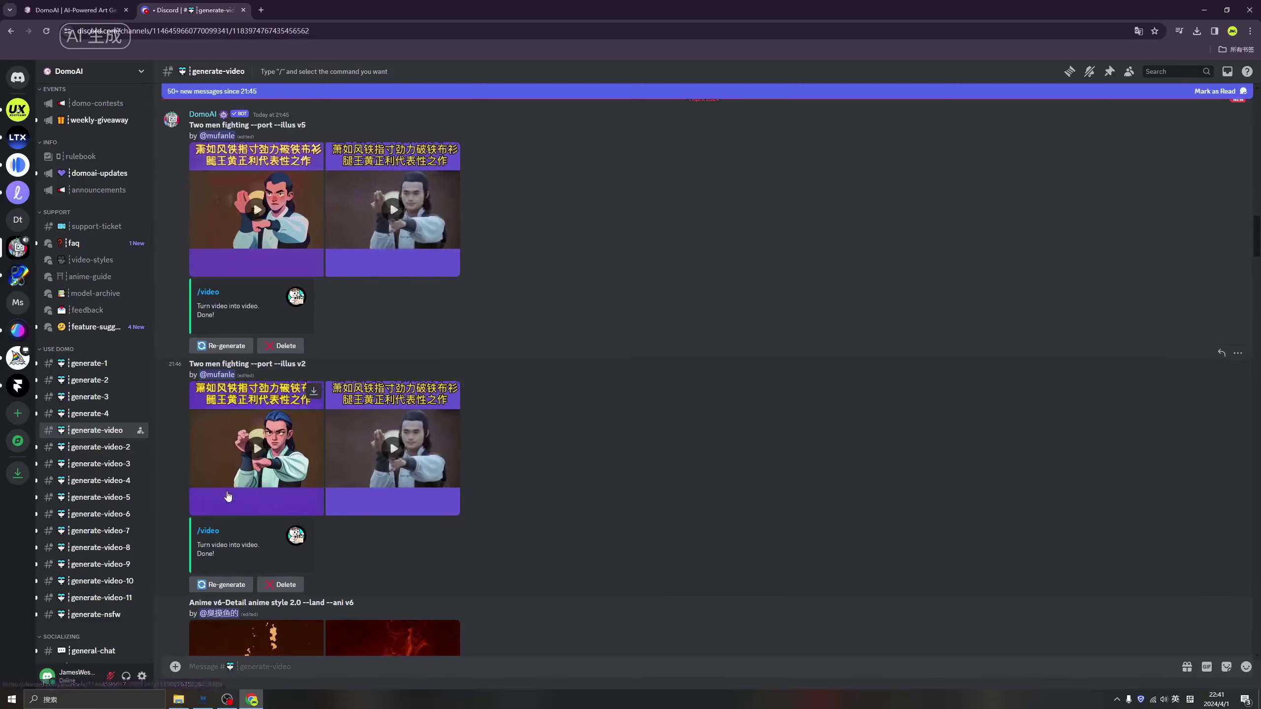
Browse #generate-video results, preview DomoAI's slash commands, then open #domoai-updates.
{"action": "scroll", "coordinate": [365, 549], "scroll_direction": "down", "scroll_amount": 5}
{"action": "scroll", "coordinate": [367, 545], "scroll_direction": "down", "scroll_amount": 4}
{"action": "scroll", "coordinate": [367, 544], "scroll_direction": "down", "scroll_amount": 3}
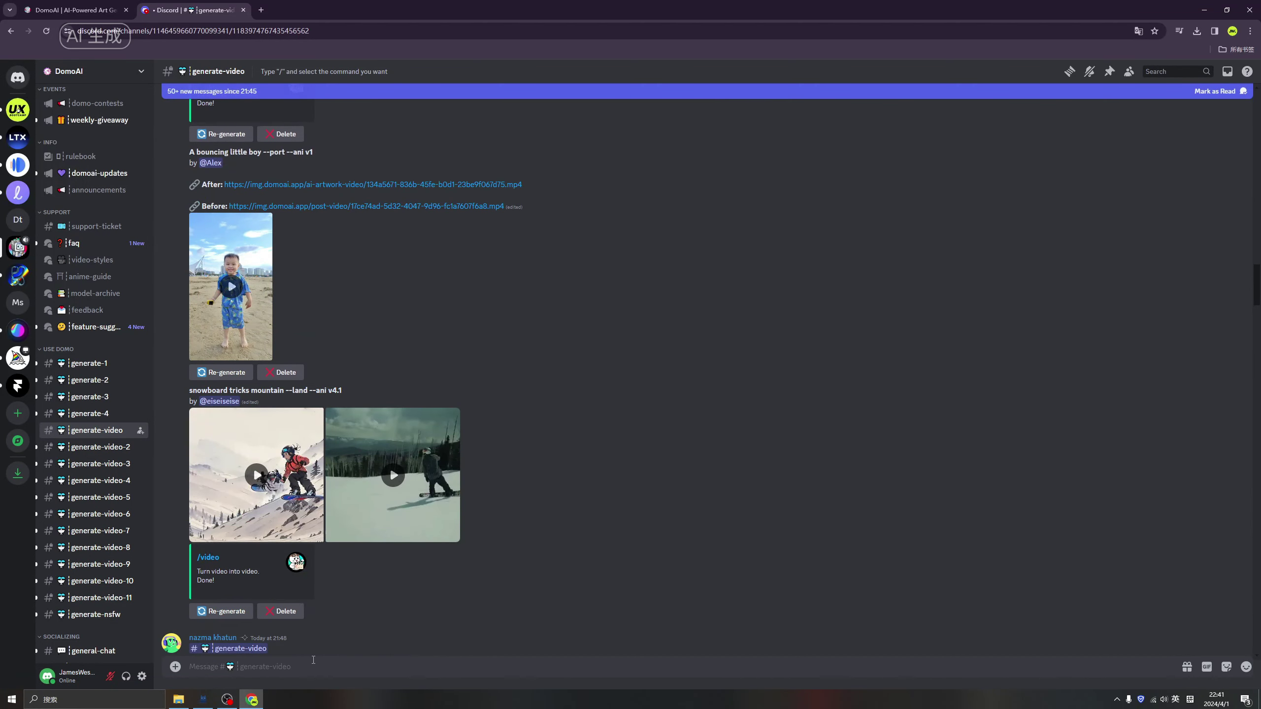
{"action": "left_click", "coordinate": [313, 668]}
{"action": "type", "text": "/"}
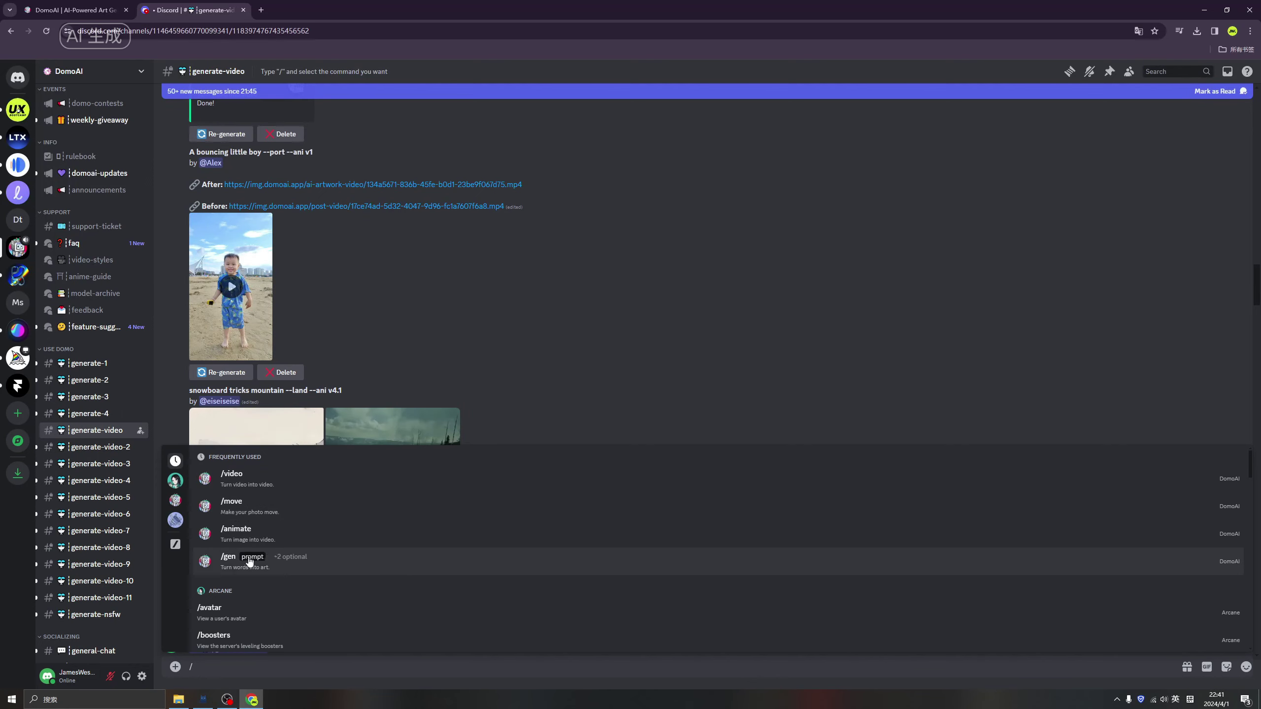
{"action": "left_click", "coordinate": [454, 350]}
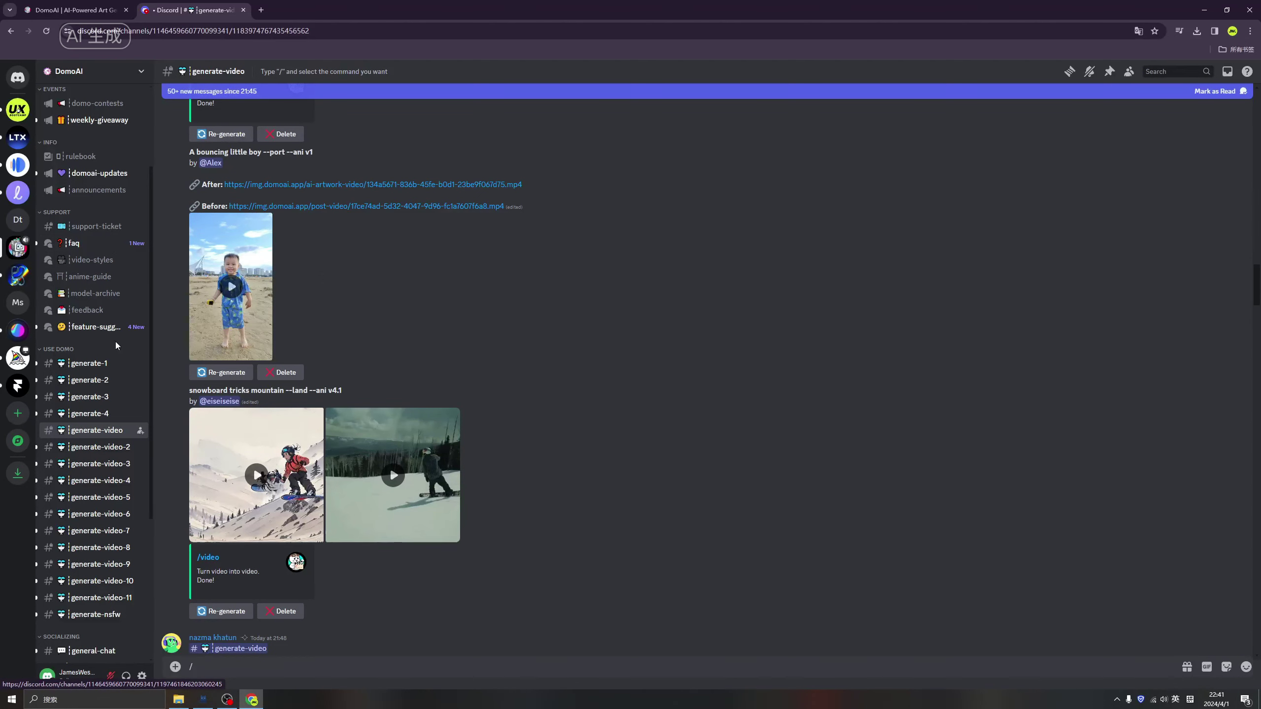
{"action": "scroll", "coordinate": [119, 376], "scroll_direction": "up", "scroll_amount": 3}
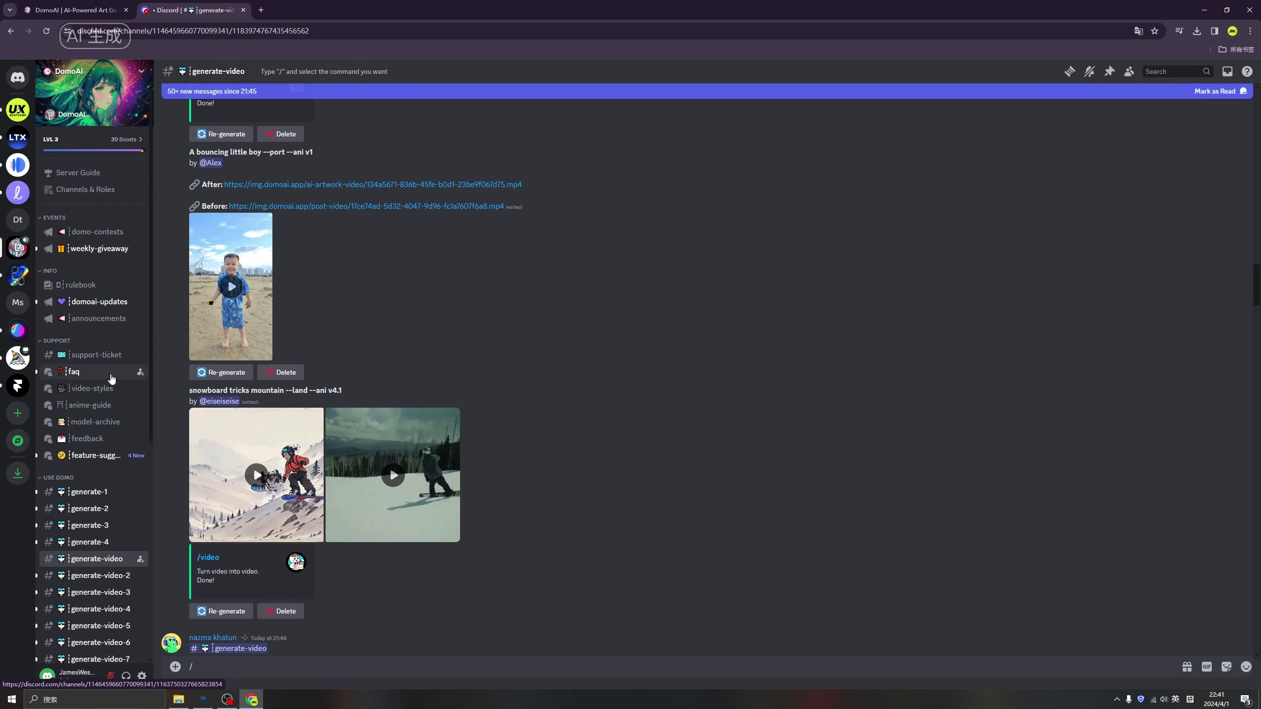
{"action": "left_click", "coordinate": [107, 304]}
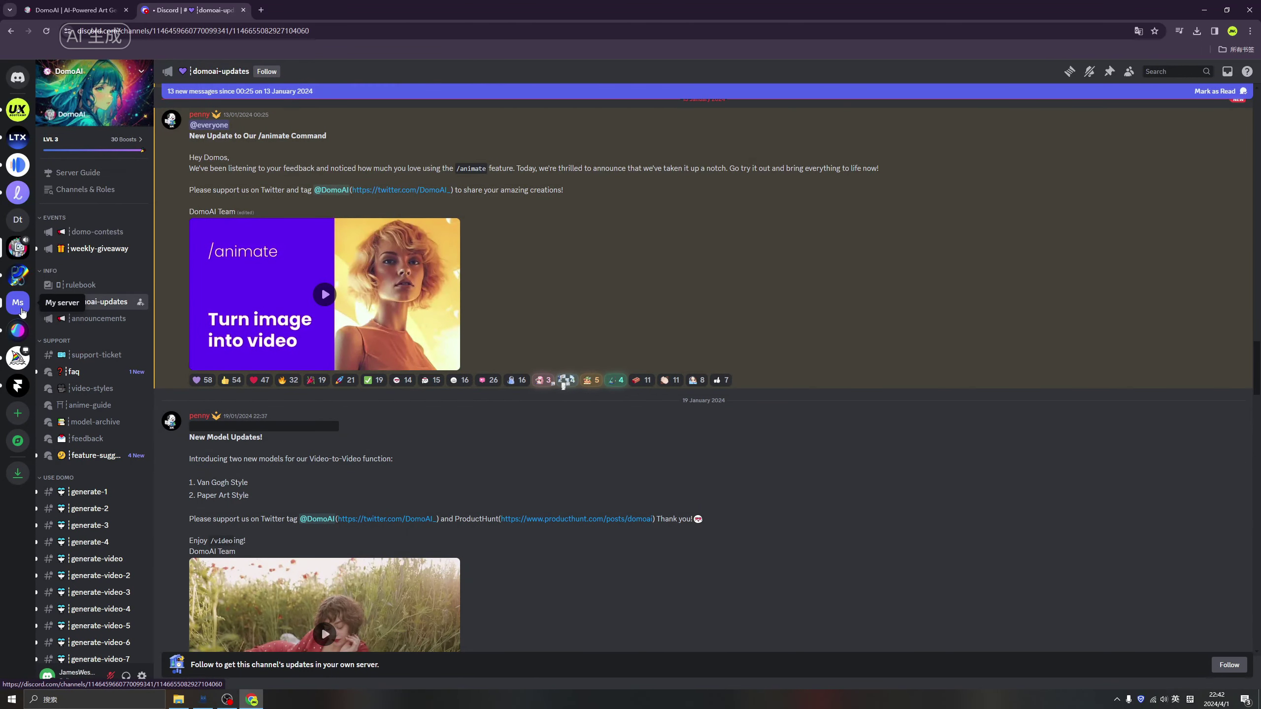
Glance at My server, then return to DomoAI's updates channel and show its member list.
{"action": "left_click", "coordinate": [23, 311]}
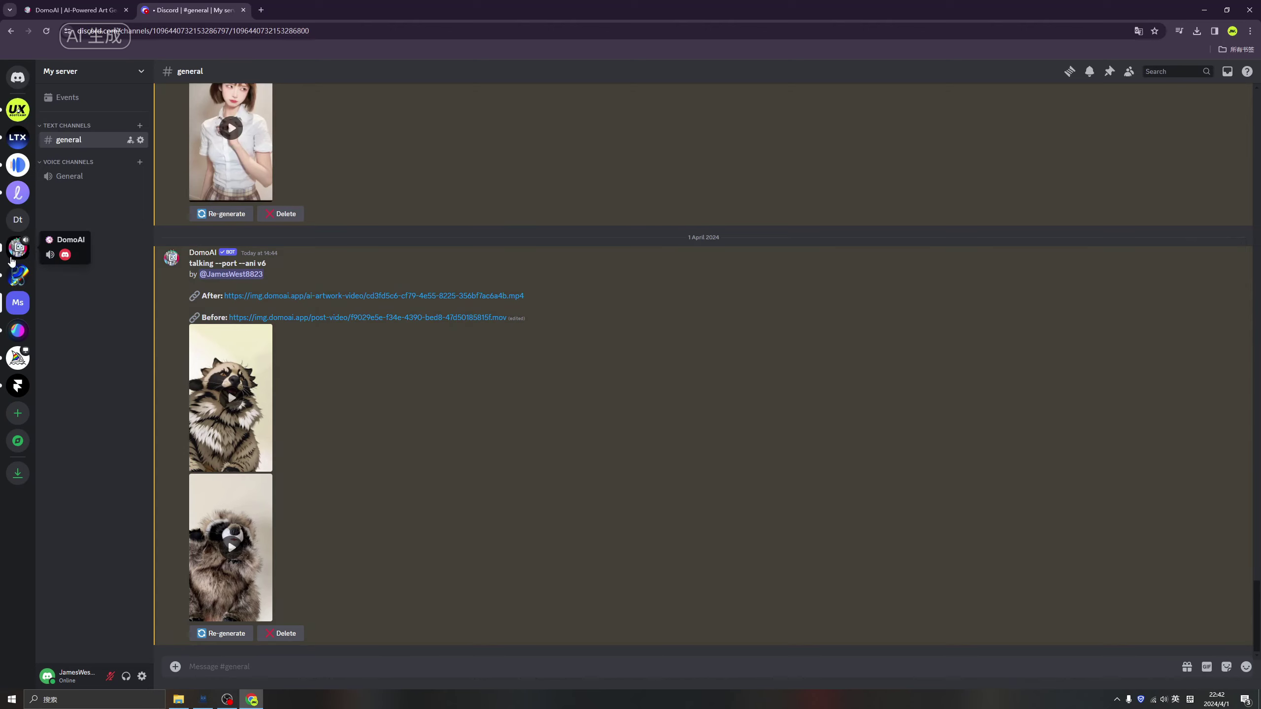
{"action": "left_click", "coordinate": [18, 246]}
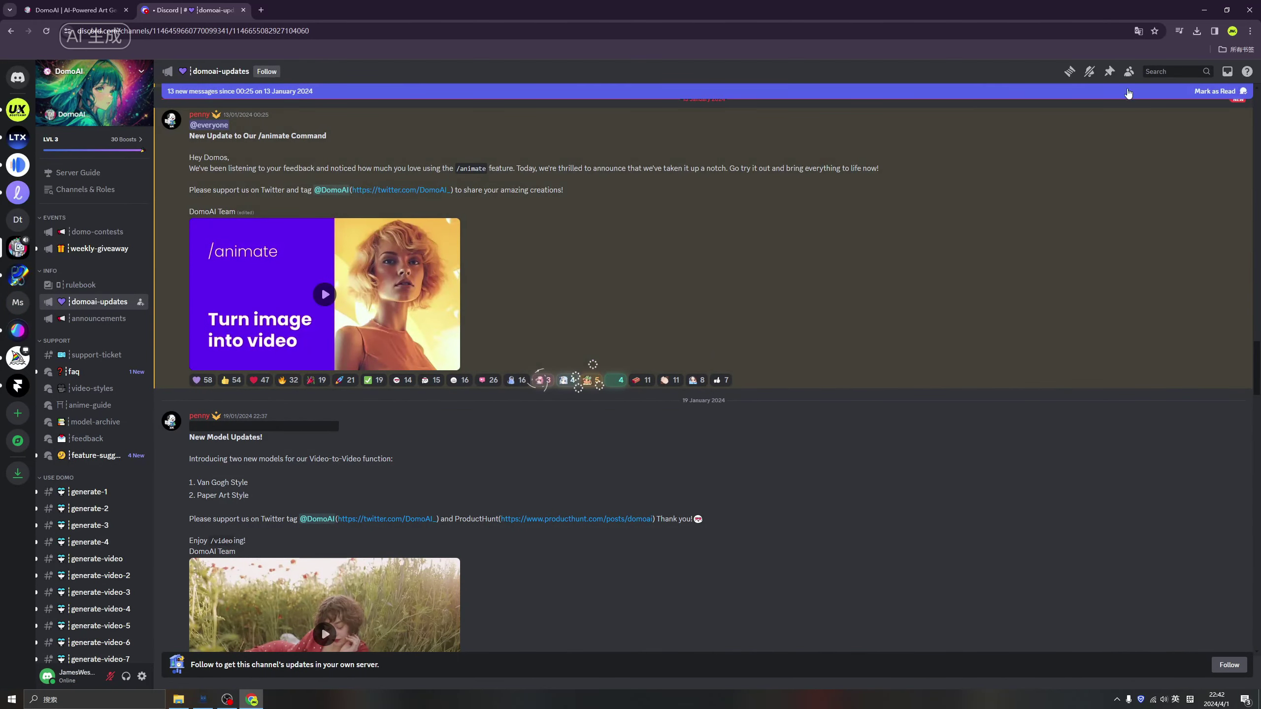
{"action": "left_click", "coordinate": [1128, 72]}
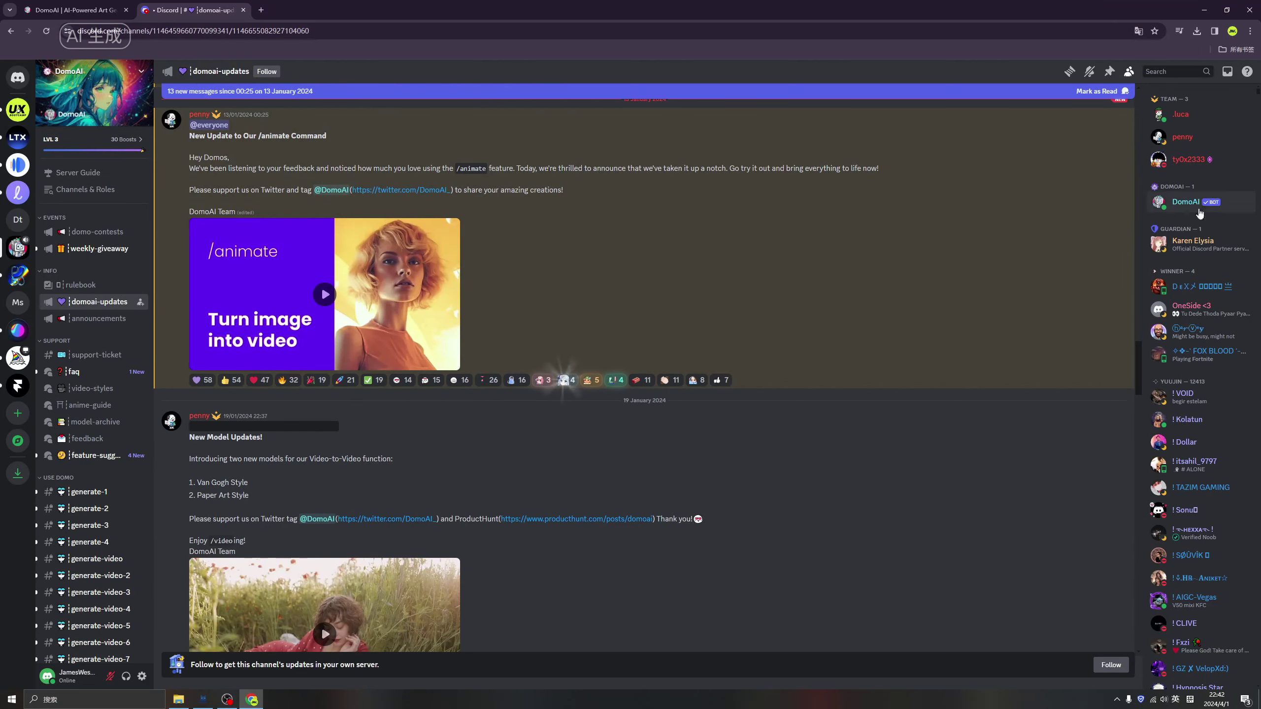
Review the DomoAI bot's Add App server options, cancel without adding, and switch to My server.
{"action": "left_click", "coordinate": [1186, 205]}
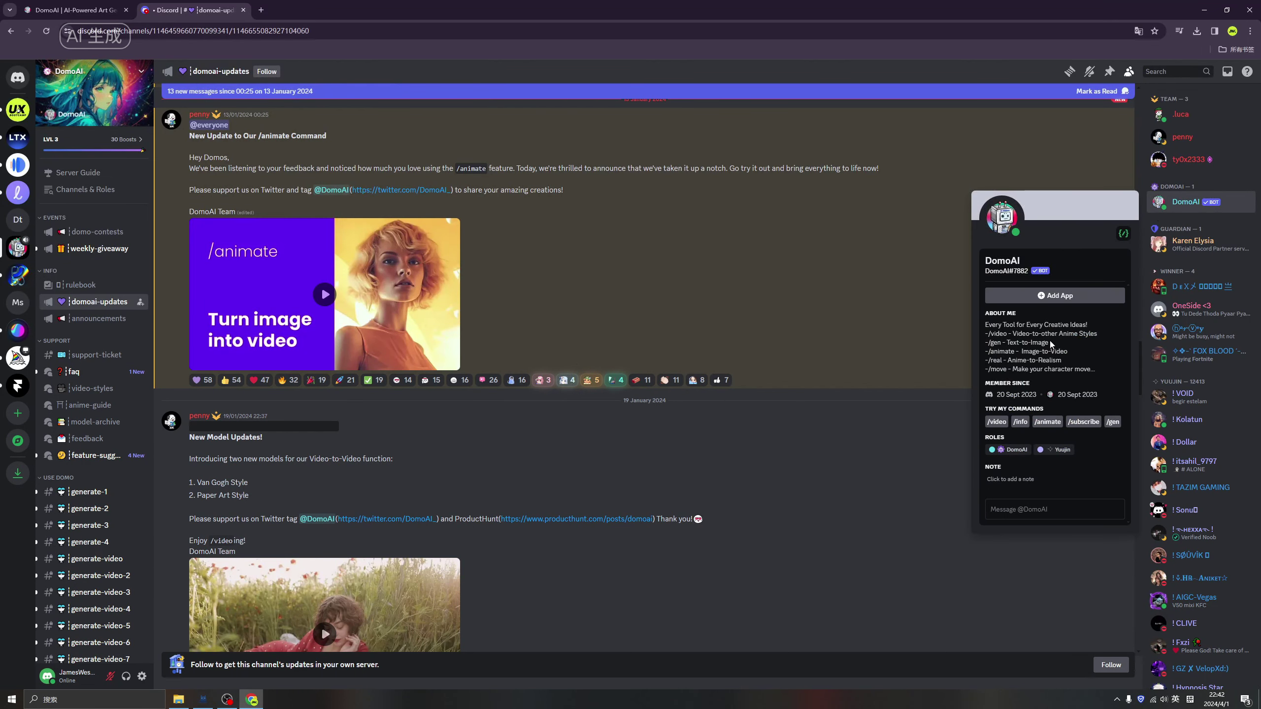
{"action": "left_click", "coordinate": [1059, 300]}
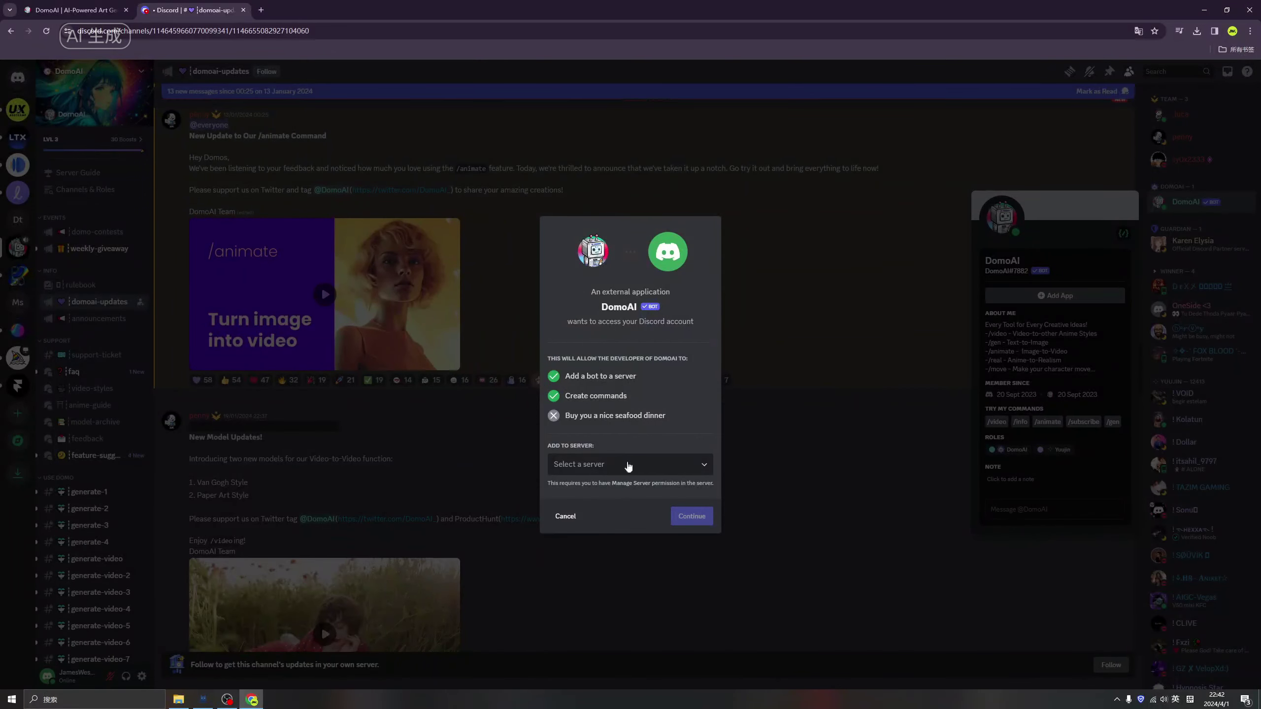
{"action": "left_click", "coordinate": [645, 464]}
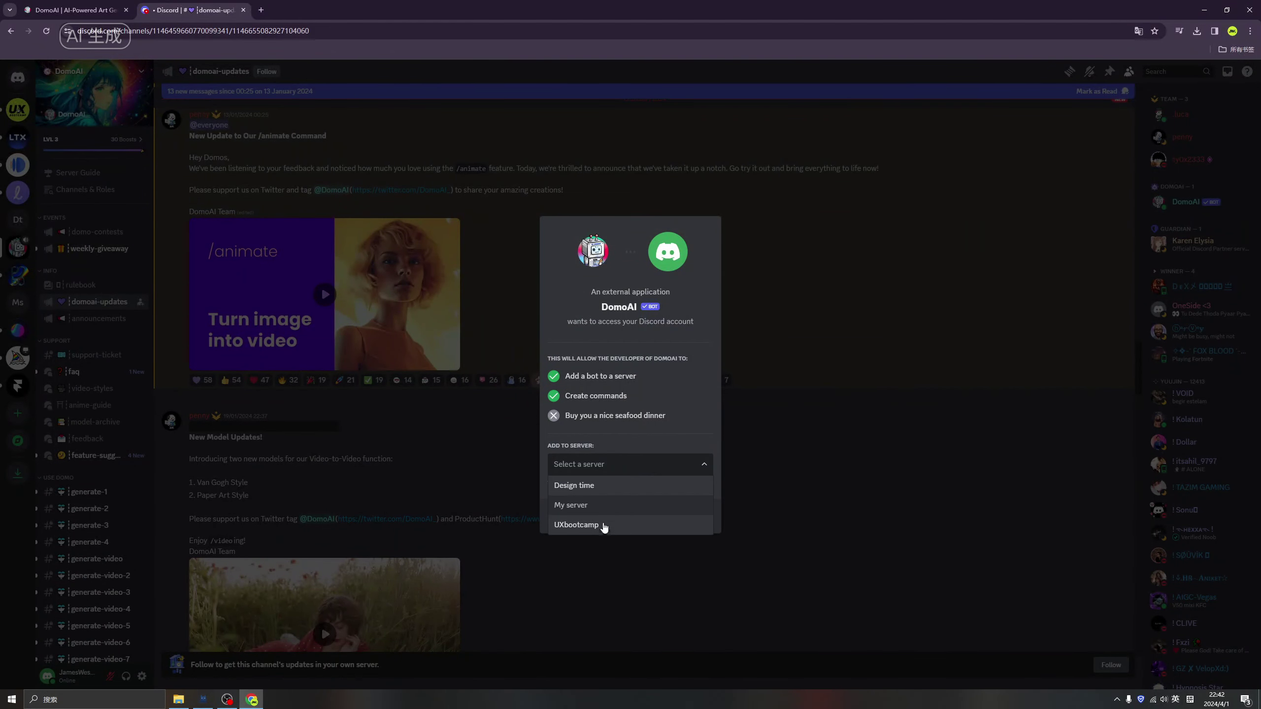
{"action": "left_click", "coordinate": [687, 375]}
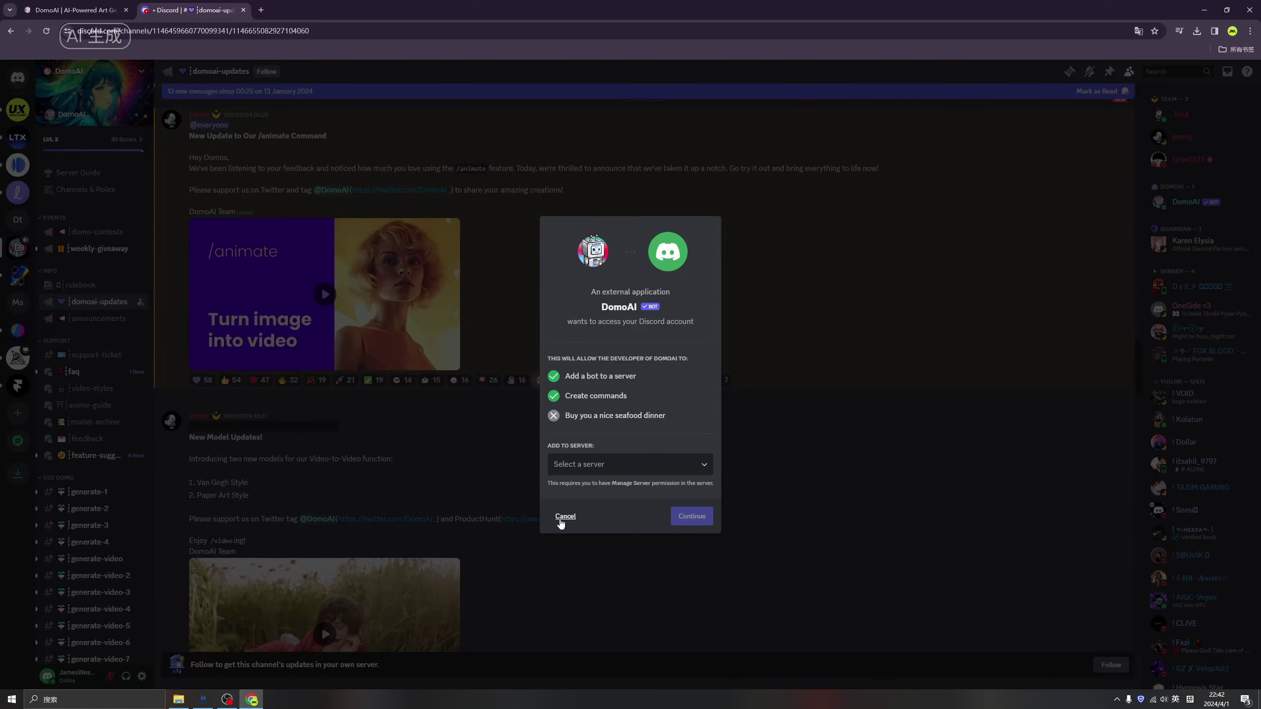
{"action": "left_click", "coordinate": [565, 516]}
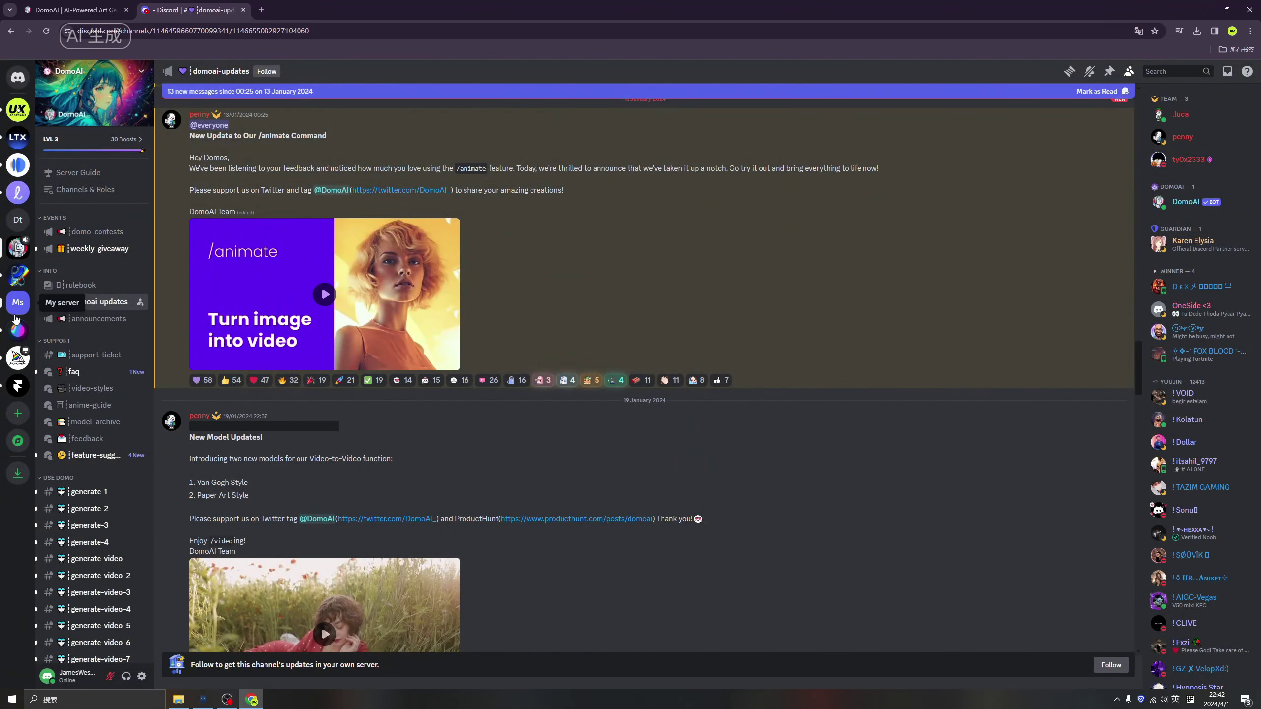
{"action": "left_click", "coordinate": [18, 302]}
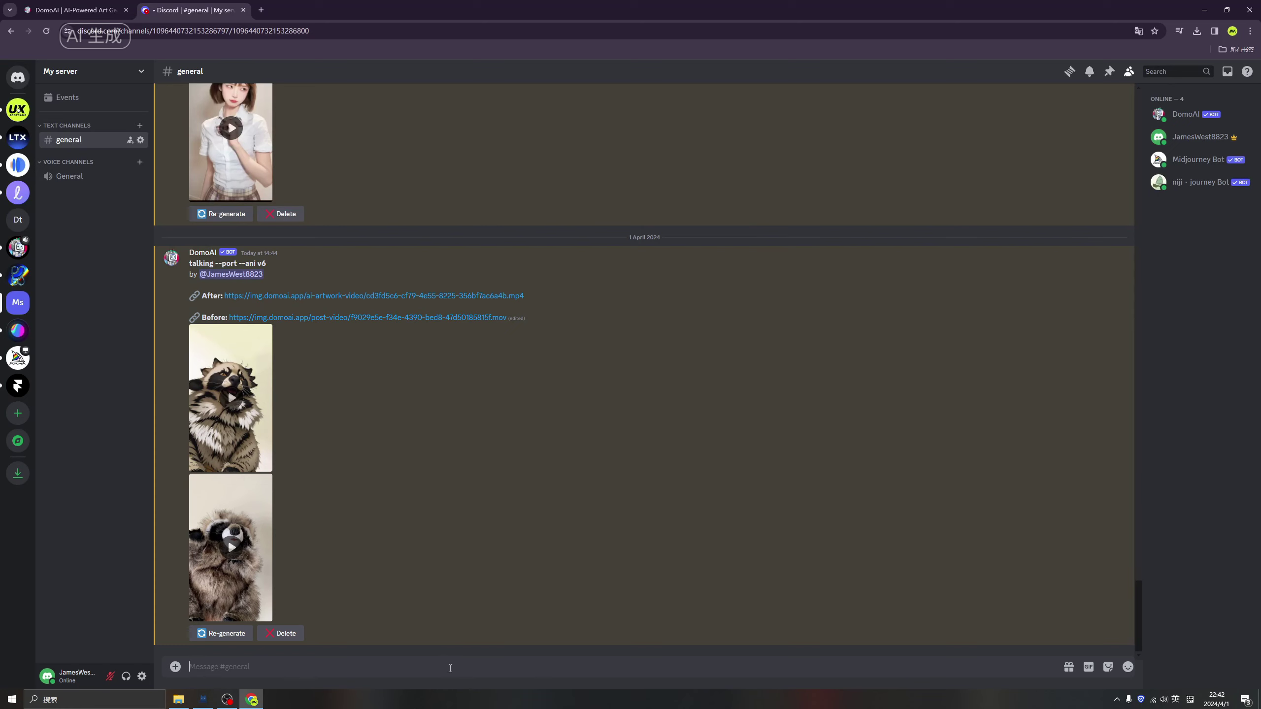
Browse DomoAI's slash command list in #general, try /ask, then clear it.
{"action": "type", "text": "/"}
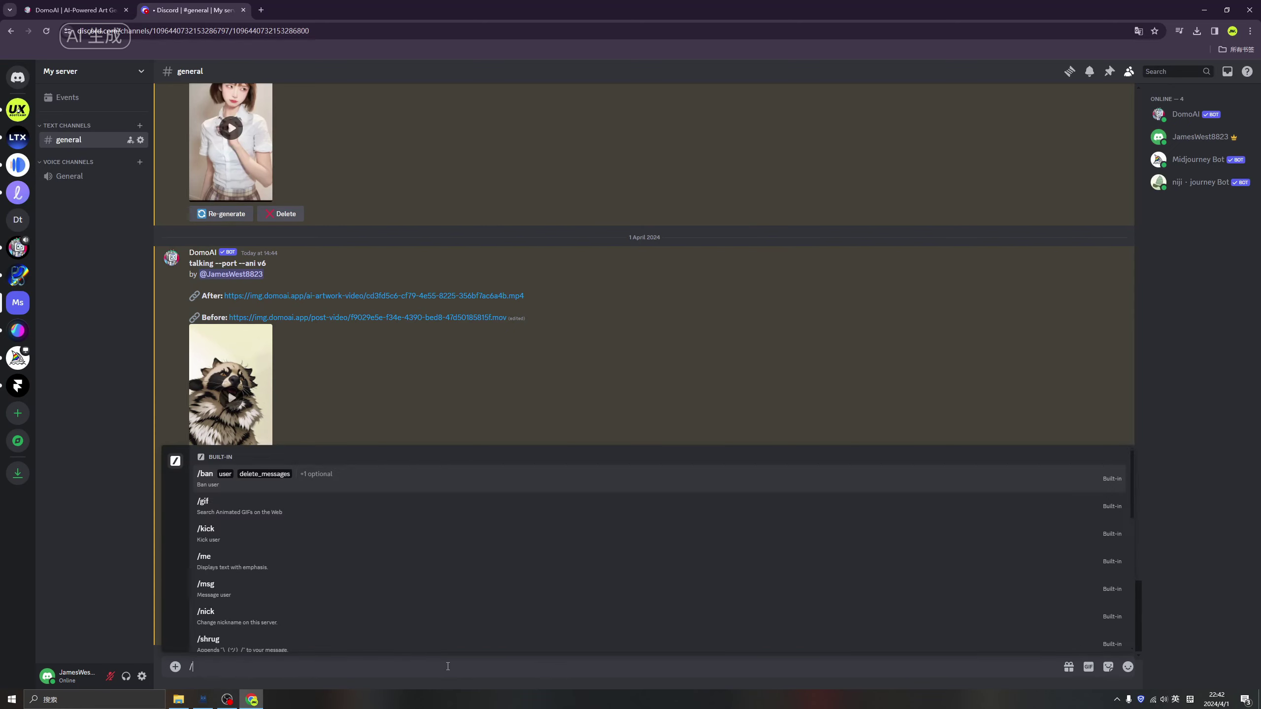
{"action": "scroll", "coordinate": [392, 599], "scroll_direction": "up", "scroll_amount": 2}
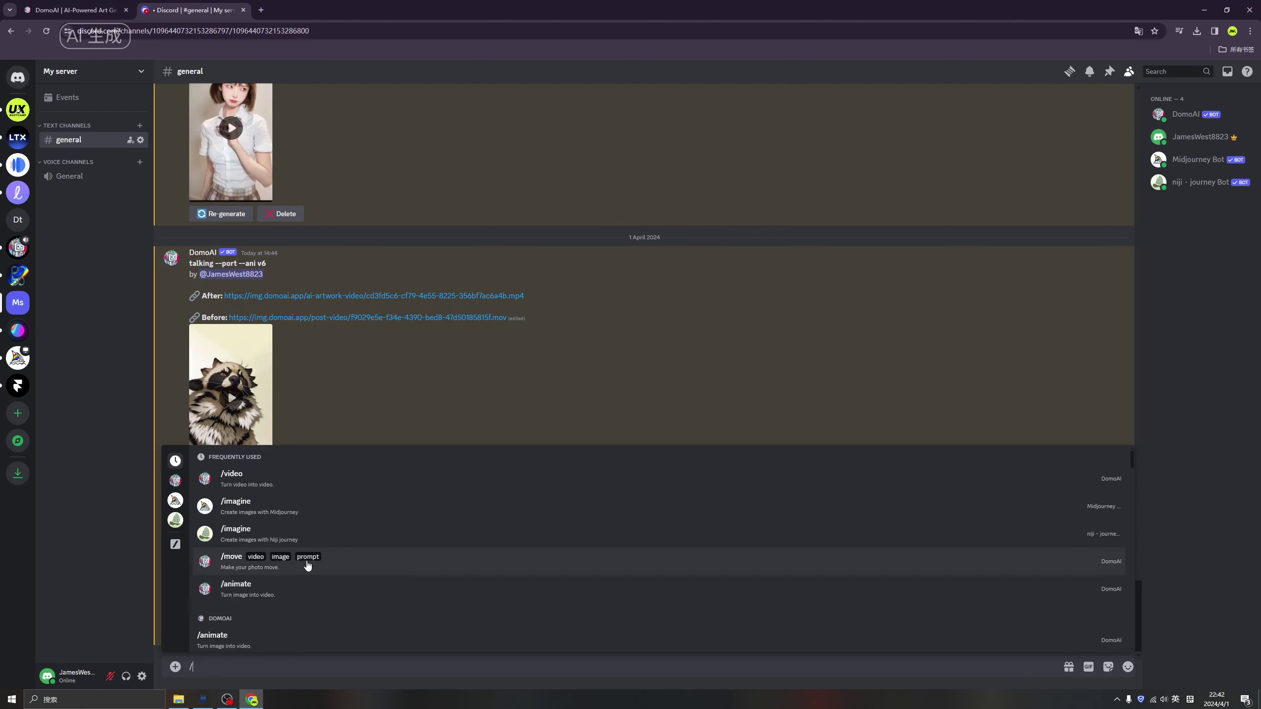
{"action": "scroll", "coordinate": [309, 561], "scroll_direction": "down", "scroll_amount": 4}
{"action": "scroll", "coordinate": [278, 527], "scroll_direction": "down", "scroll_amount": 2}
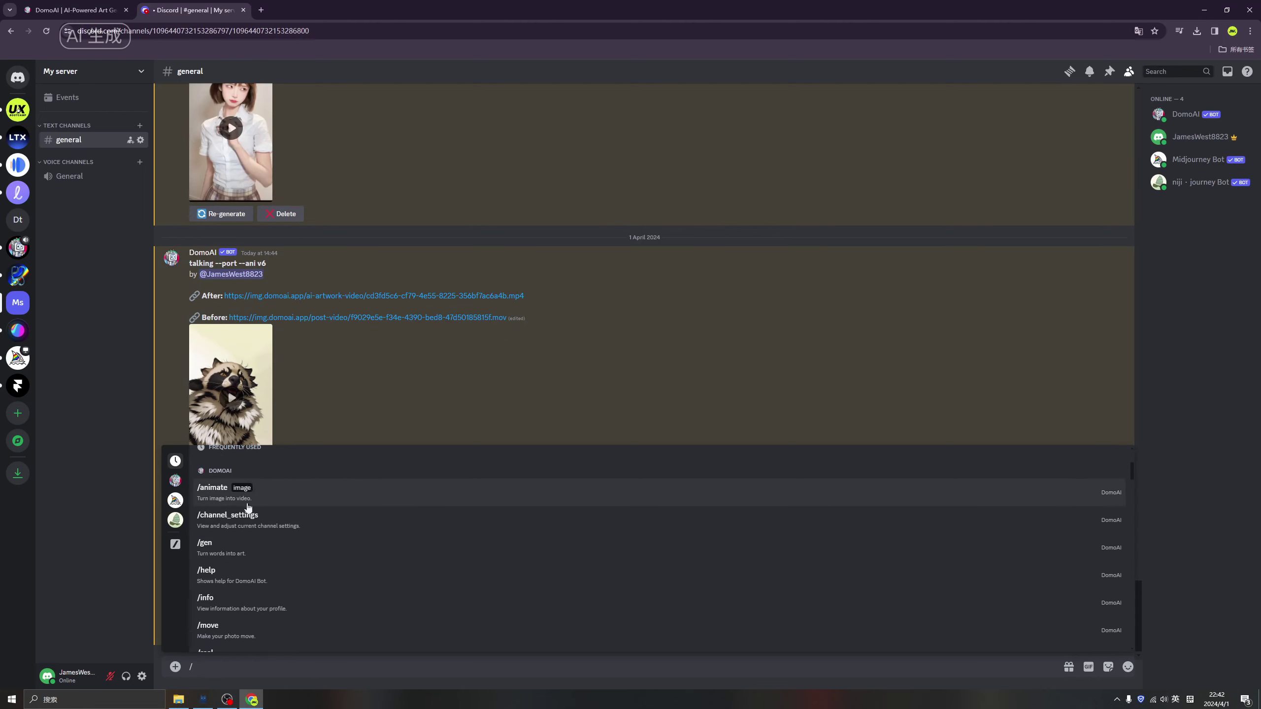
{"action": "scroll", "coordinate": [277, 556], "scroll_direction": "down", "scroll_amount": 4}
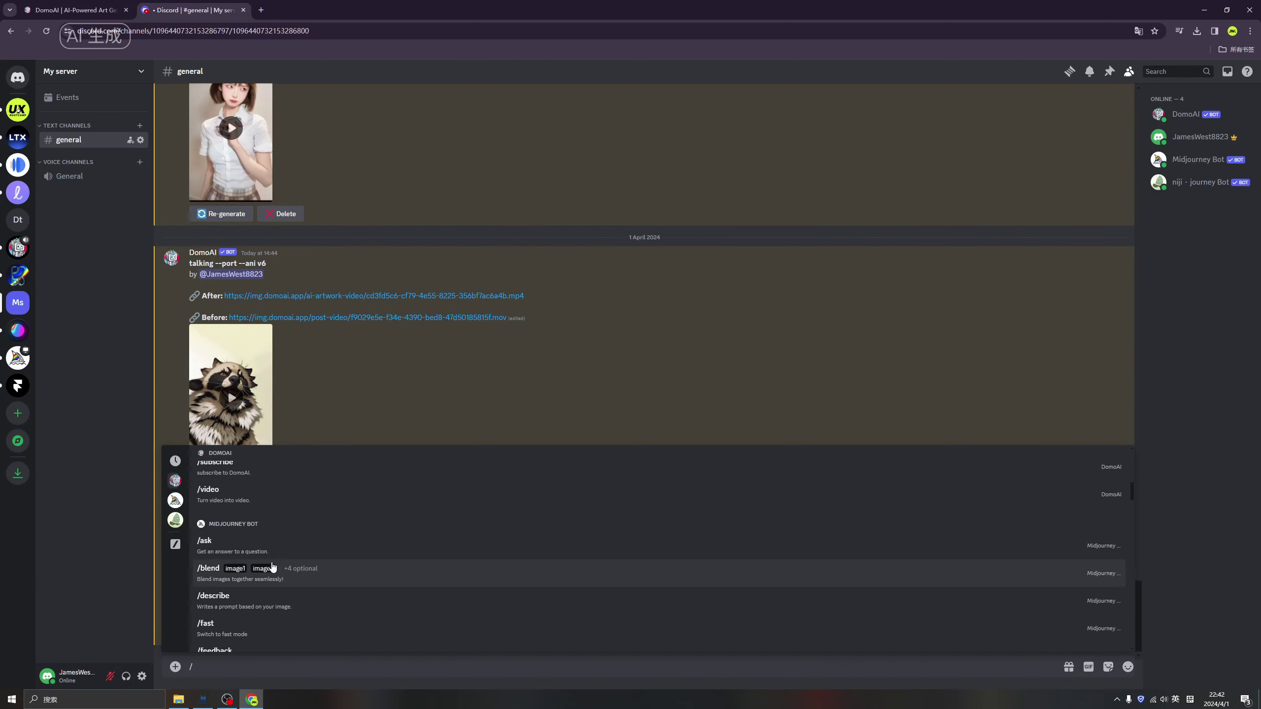
{"action": "left_click", "coordinate": [259, 547]}
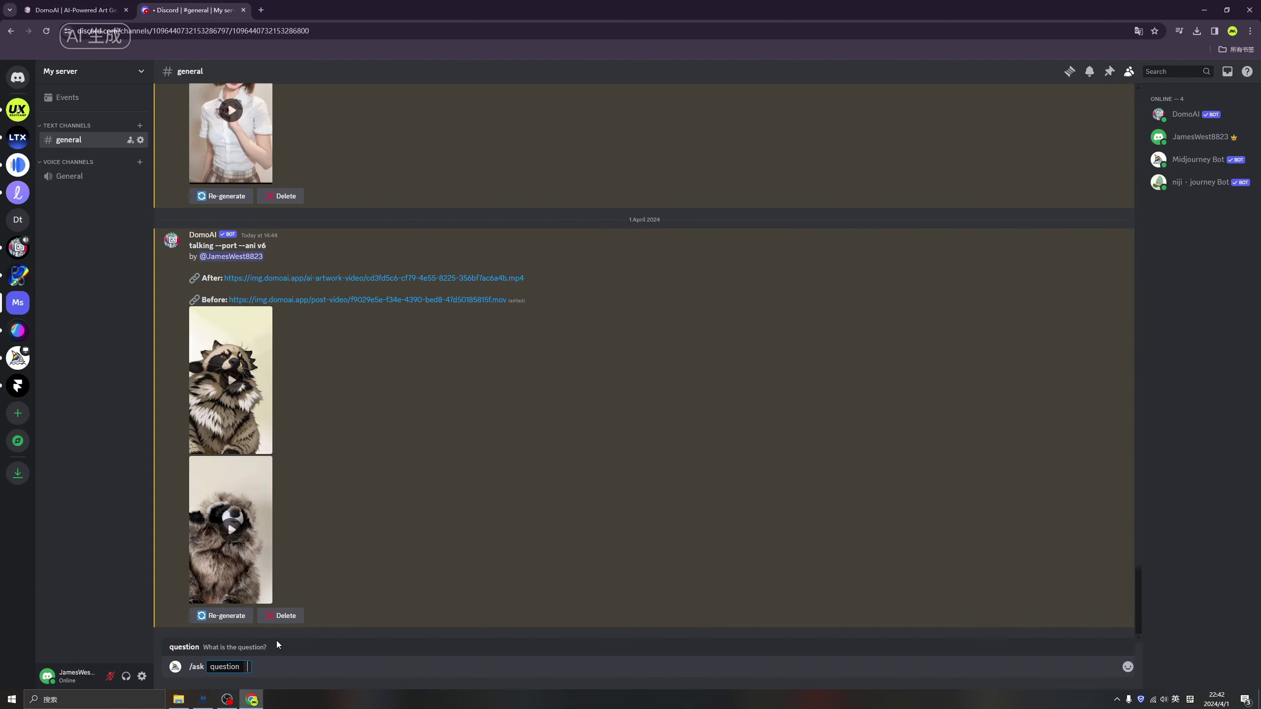
{"action": "key", "text": "BackSpace"}
{"action": "key", "text": "BackSpace"}
{"action": "key", "text": "BackSpace"}
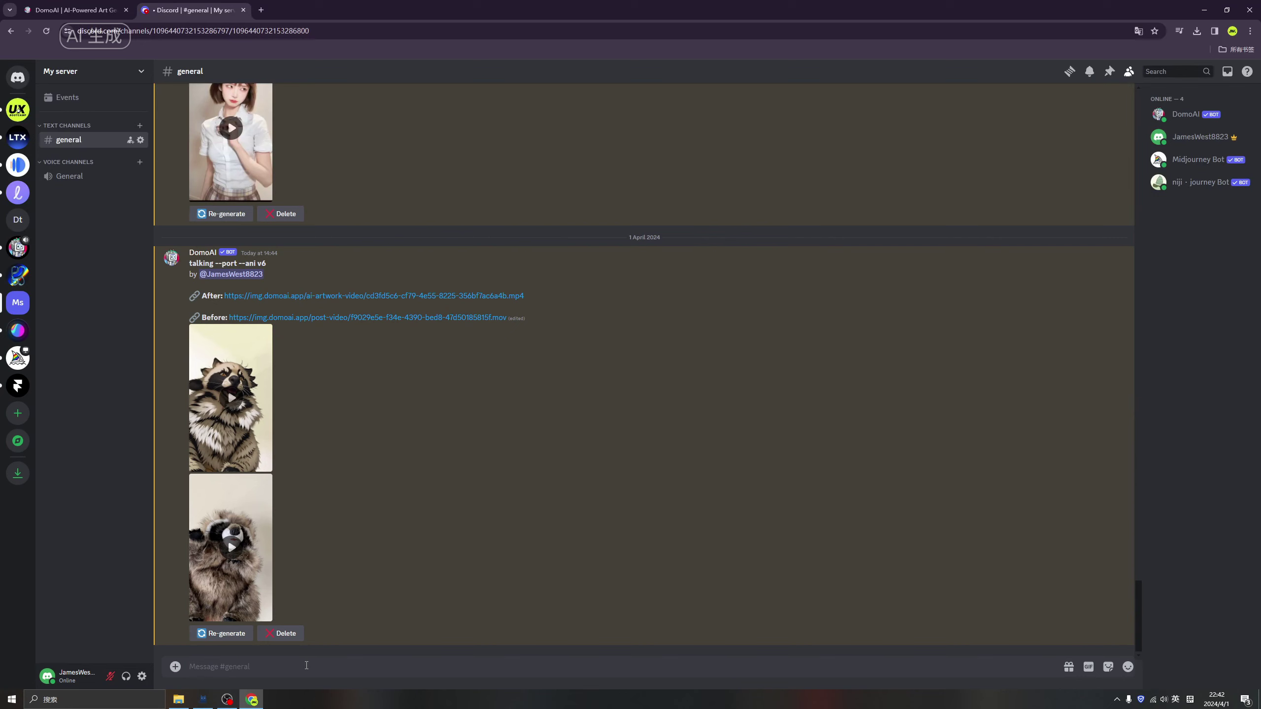
Reopen the slash command list and scroll down to /settings, /subscribe and /video.
{"action": "type", "text": "/"}
{"action": "scroll", "coordinate": [337, 561], "scroll_direction": "down", "scroll_amount": 2}
{"action": "scroll", "coordinate": [339, 561], "scroll_direction": "down", "scroll_amount": 1}
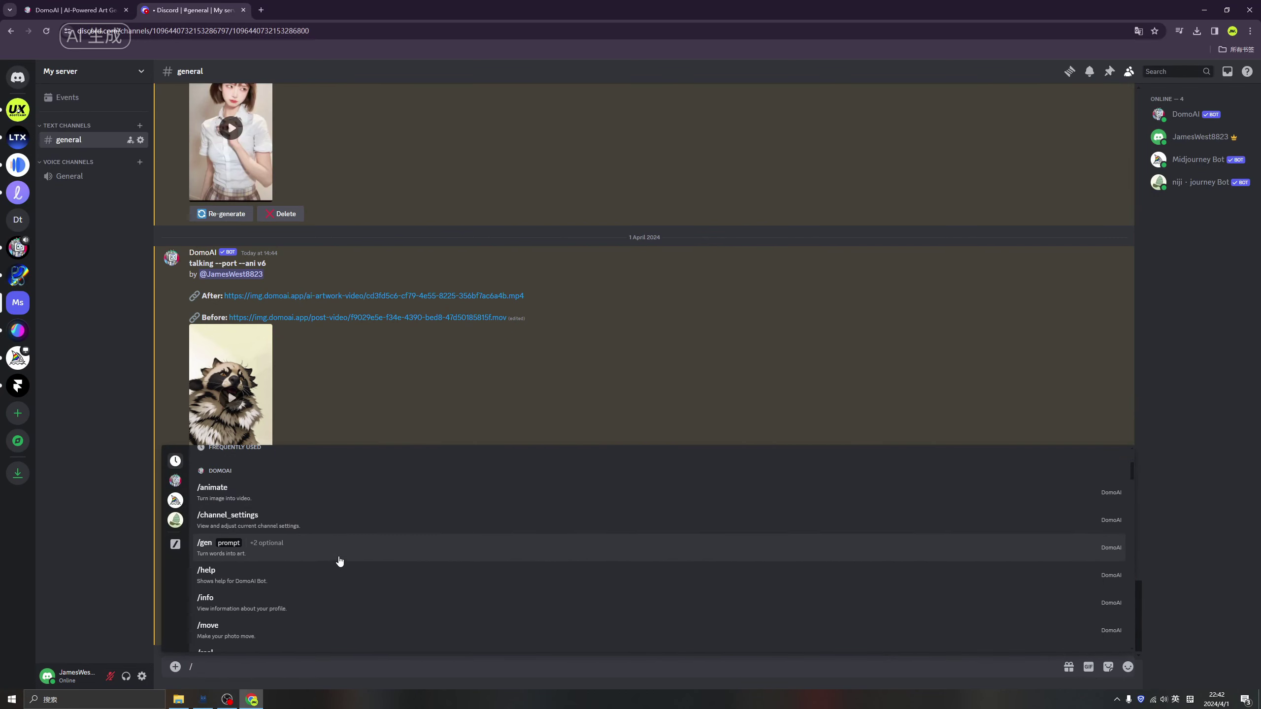
{"action": "scroll", "coordinate": [287, 555], "scroll_direction": "down", "scroll_amount": 1}
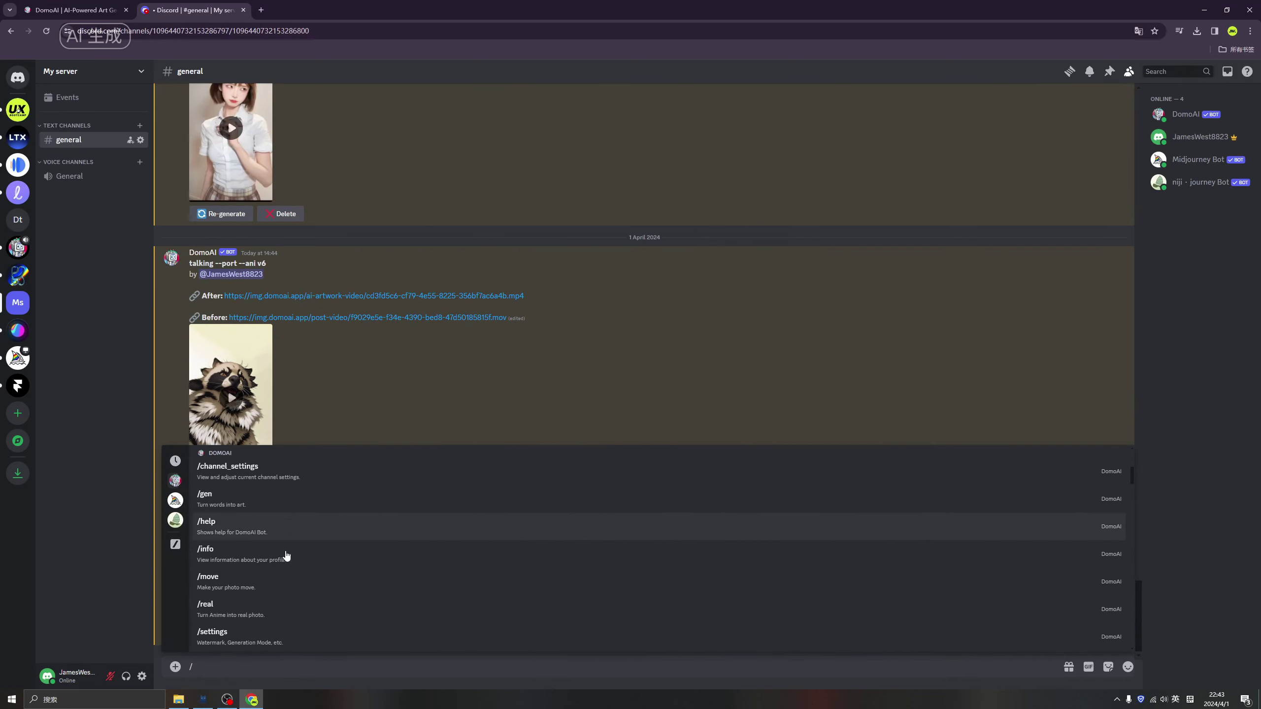
{"action": "scroll", "coordinate": [292, 572], "scroll_direction": "down", "scroll_amount": 2}
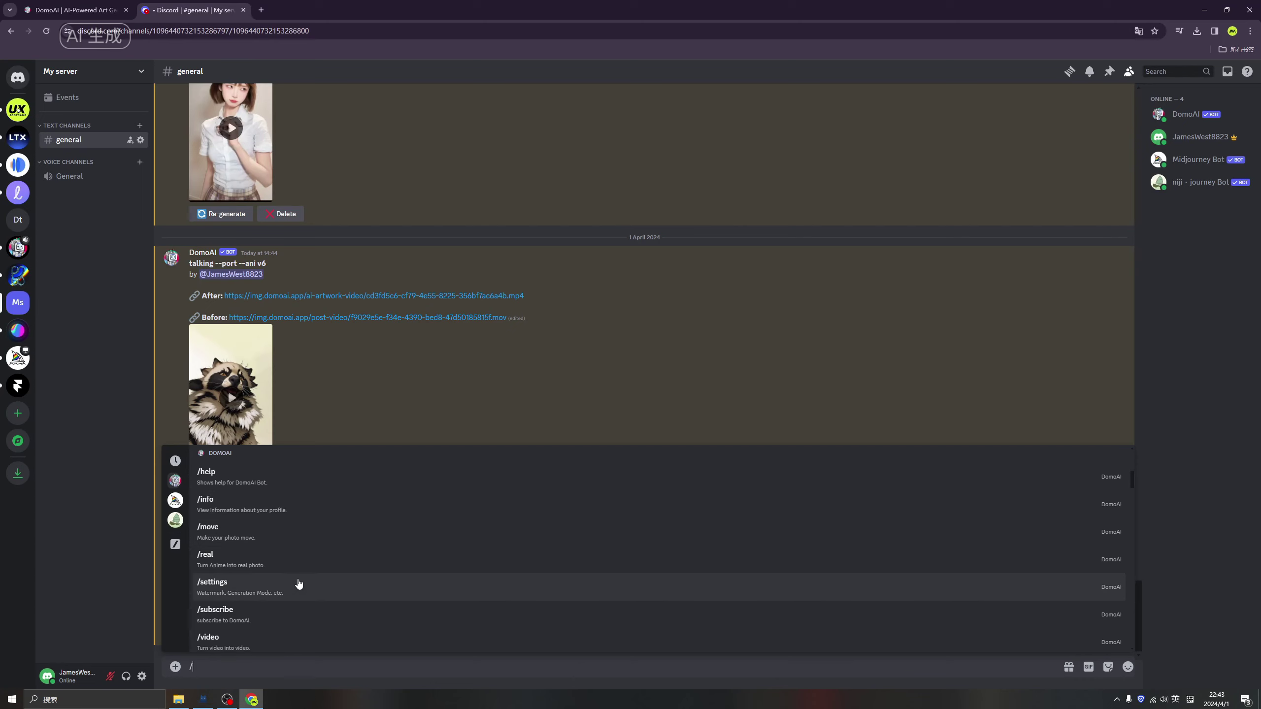
{"action": "scroll", "coordinate": [298, 584], "scroll_direction": "down", "scroll_amount": 2}
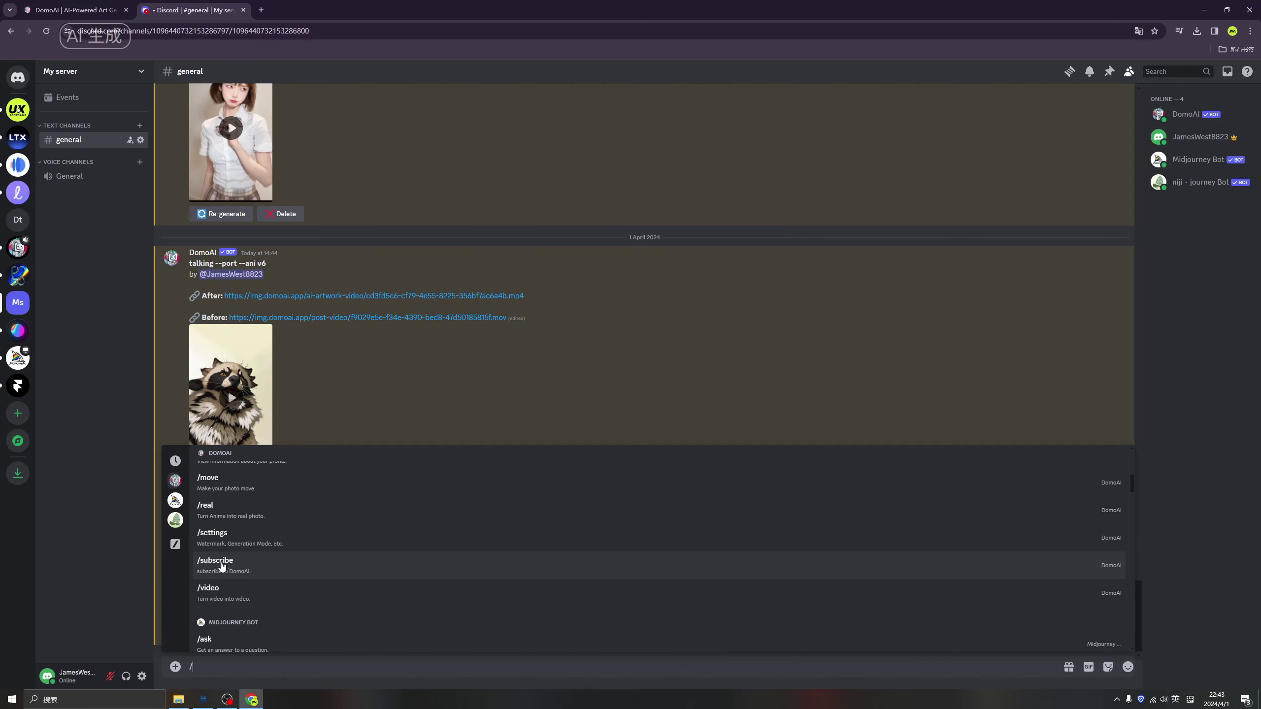
Send /subscribe and review DomoAI's Pro, Standard and Basic plan details.
{"action": "left_click", "coordinate": [249, 569]}
{"action": "key", "text": "Return"}
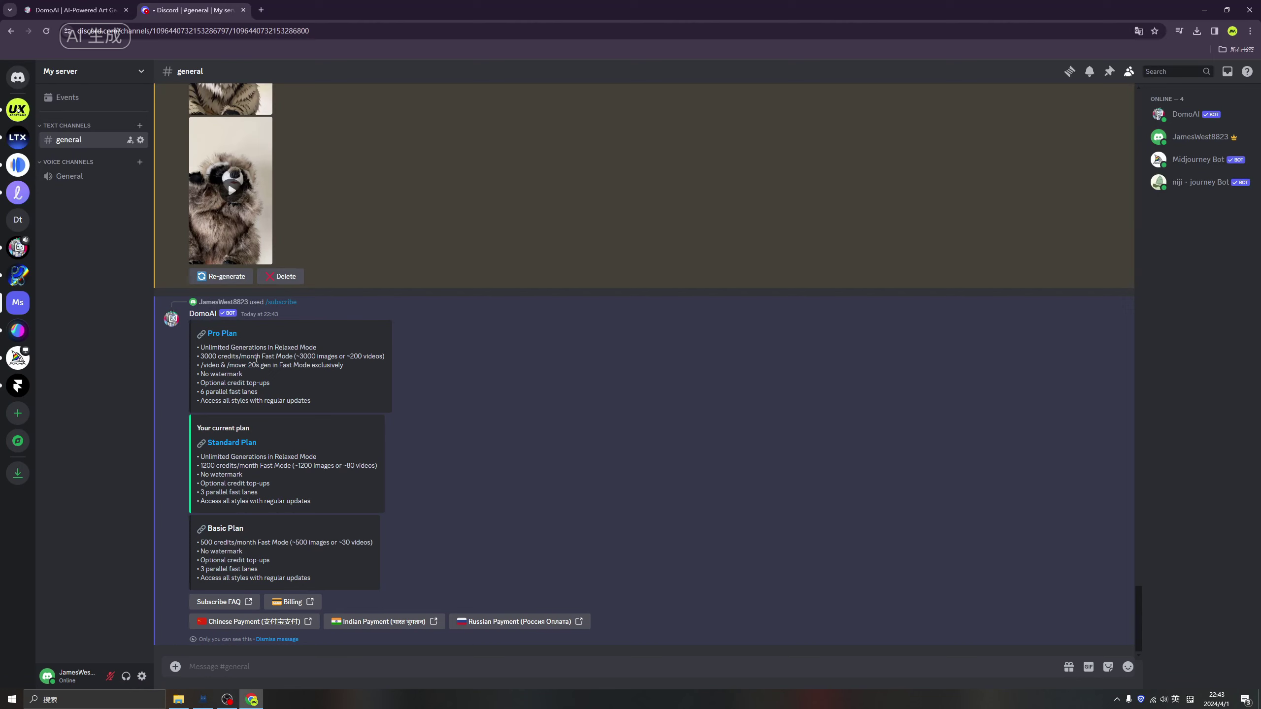
{"action": "left_click_drag", "start_coordinate": [213, 359], "coordinate": [276, 399]}
{"action": "left_click", "coordinate": [297, 386]}
Type / again and scroll through the command list.
{"action": "type", "text": "/"}
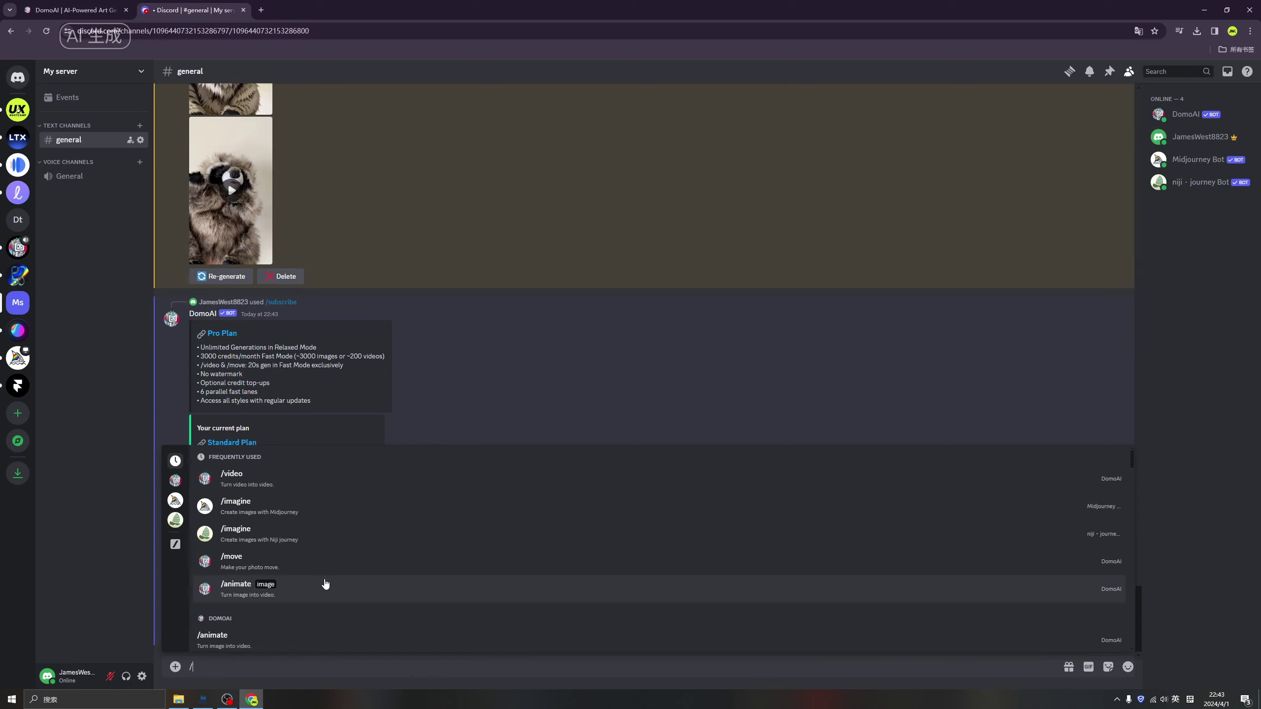
{"action": "scroll", "coordinate": [327, 585], "scroll_direction": "down", "scroll_amount": 1}
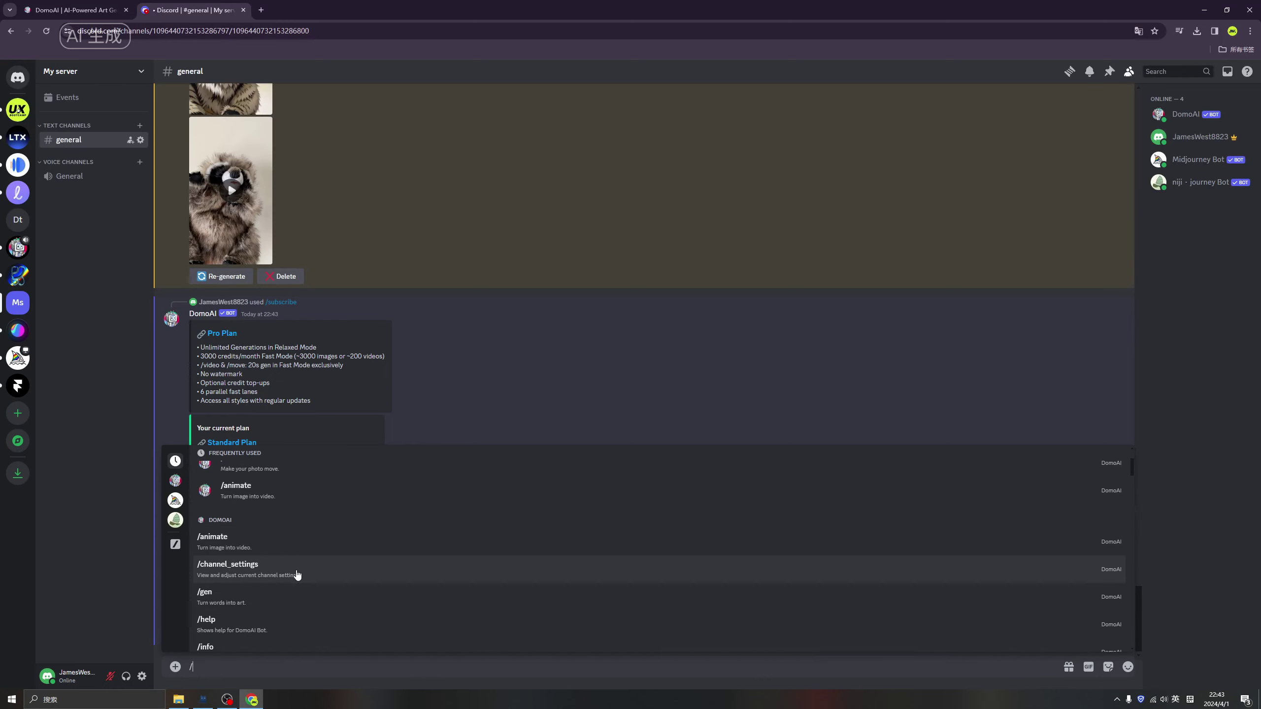
{"action": "scroll", "coordinate": [297, 576], "scroll_direction": "down", "scroll_amount": 1}
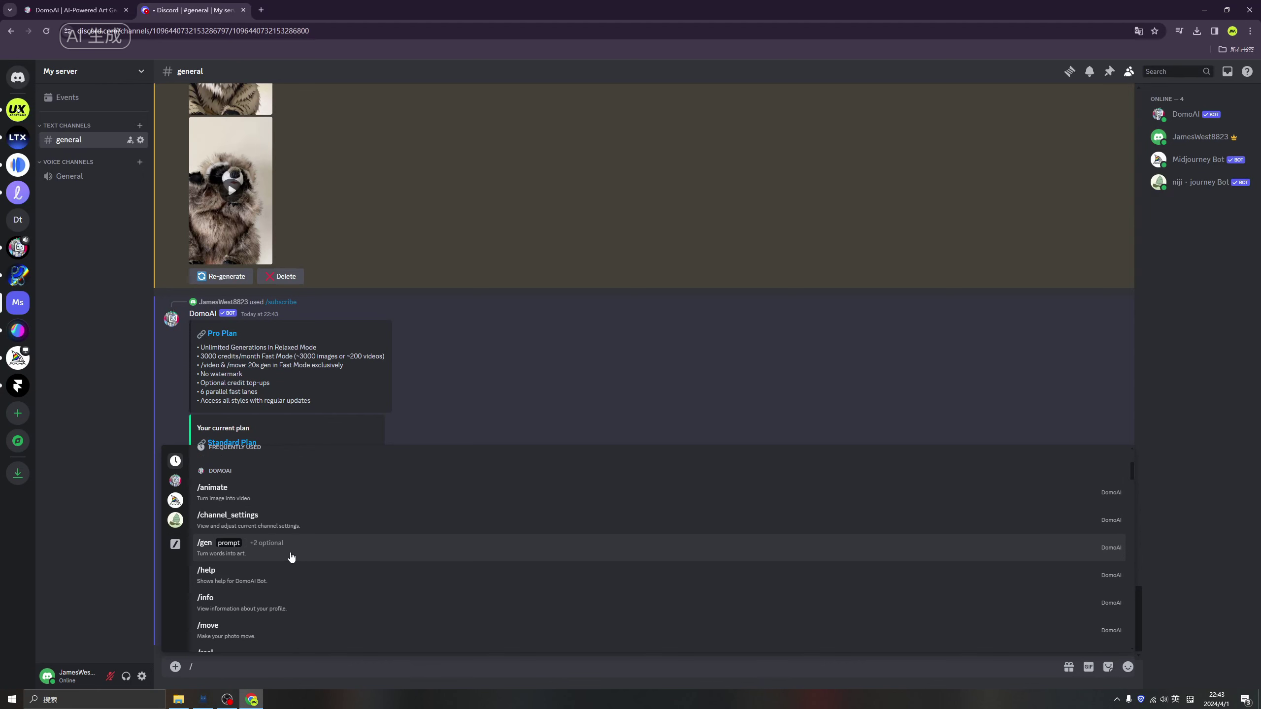
Run /gen with the prompt 'A cyberpunk girl in a modern city'.
{"action": "left_click", "coordinate": [293, 553]}
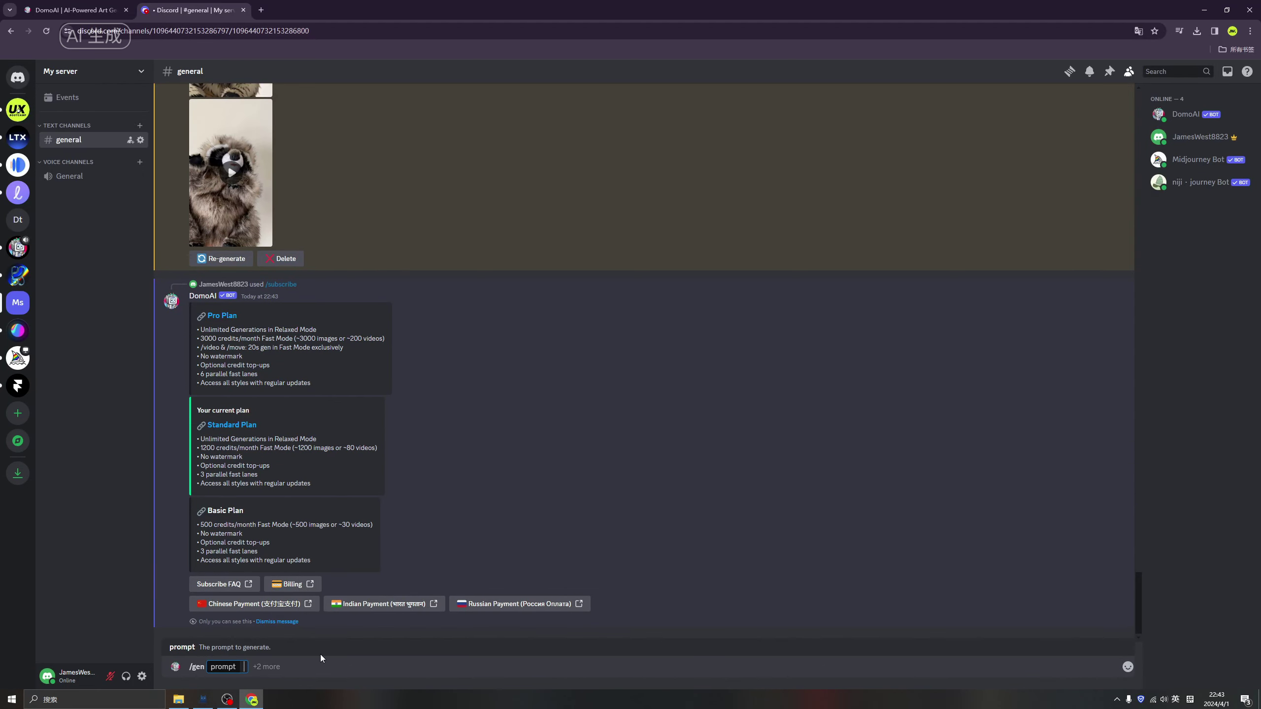
{"action": "type", "text": "A"}
{"action": "type", "text": " cyberpun"}
{"action": "type", "text": "k girl in a m"}
{"action": "type", "text": "odern"}
{"action": "type", "text": " city"}
{"action": "key", "text": "Return"}
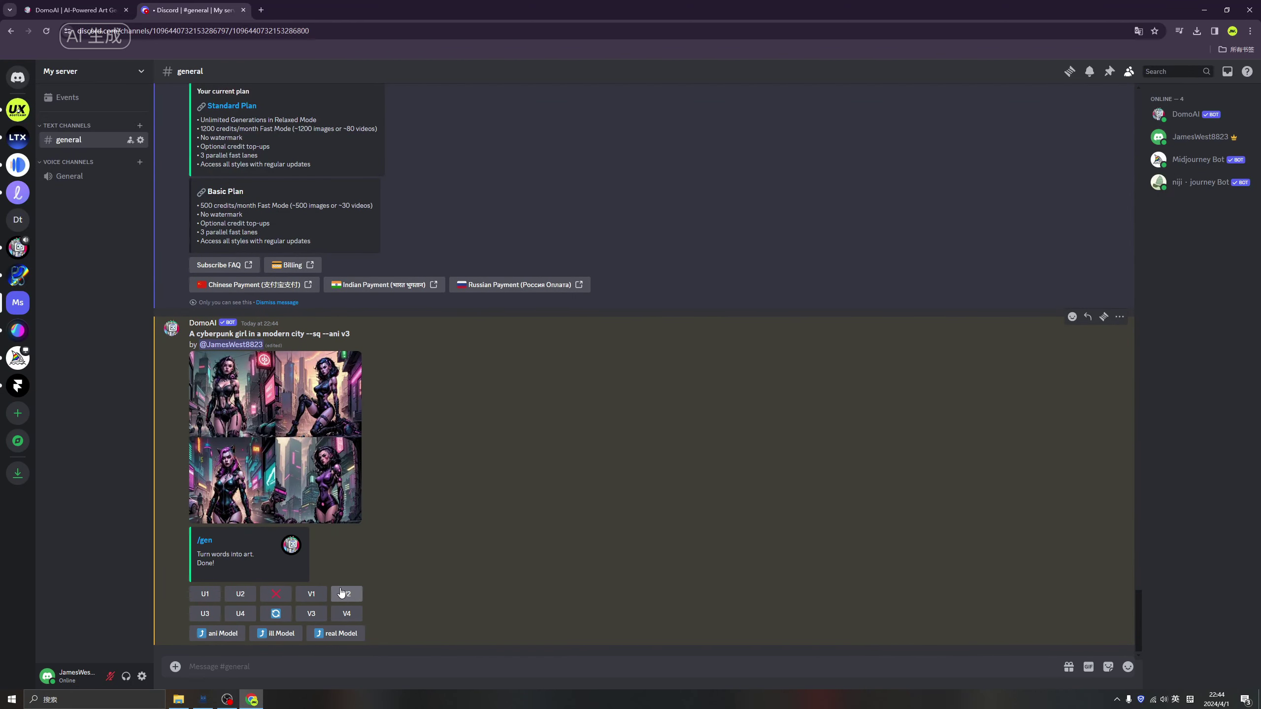
Preview the cyberpunk image grid, then upscale its first image with U1.
{"action": "left_click", "coordinate": [250, 387]}
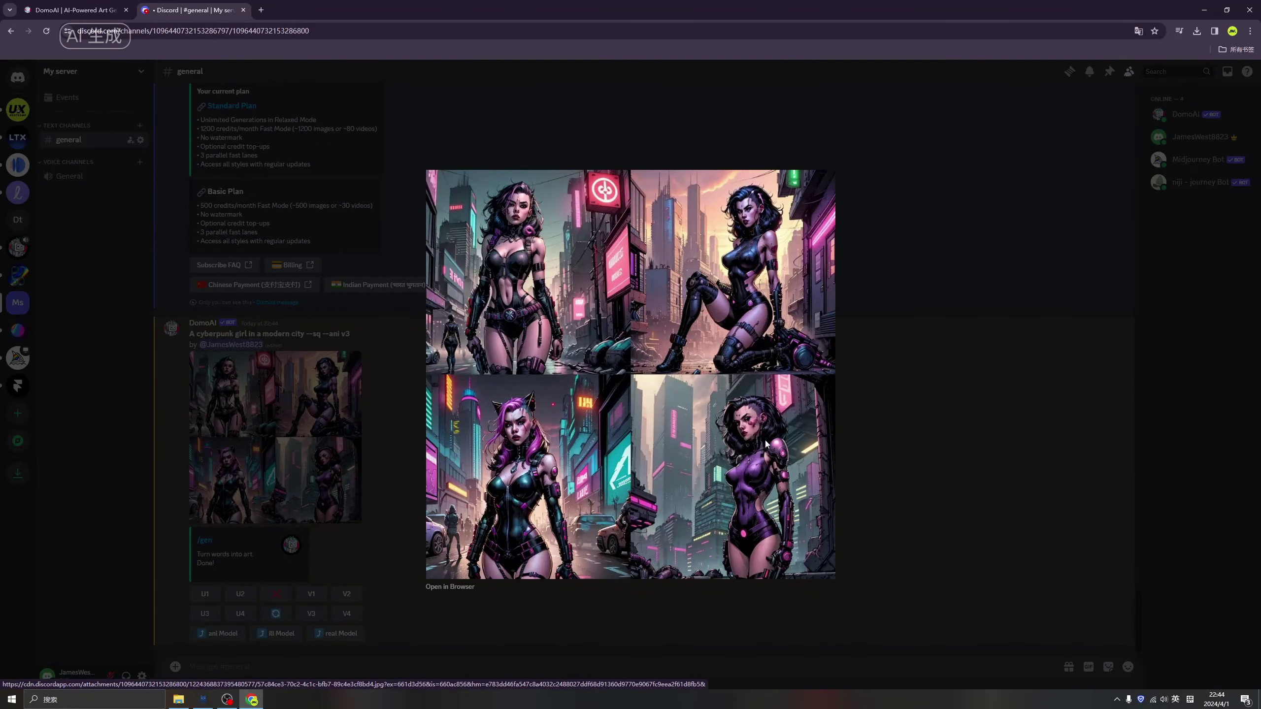
{"action": "left_click", "coordinate": [859, 373]}
{"action": "left_click", "coordinate": [205, 593]}
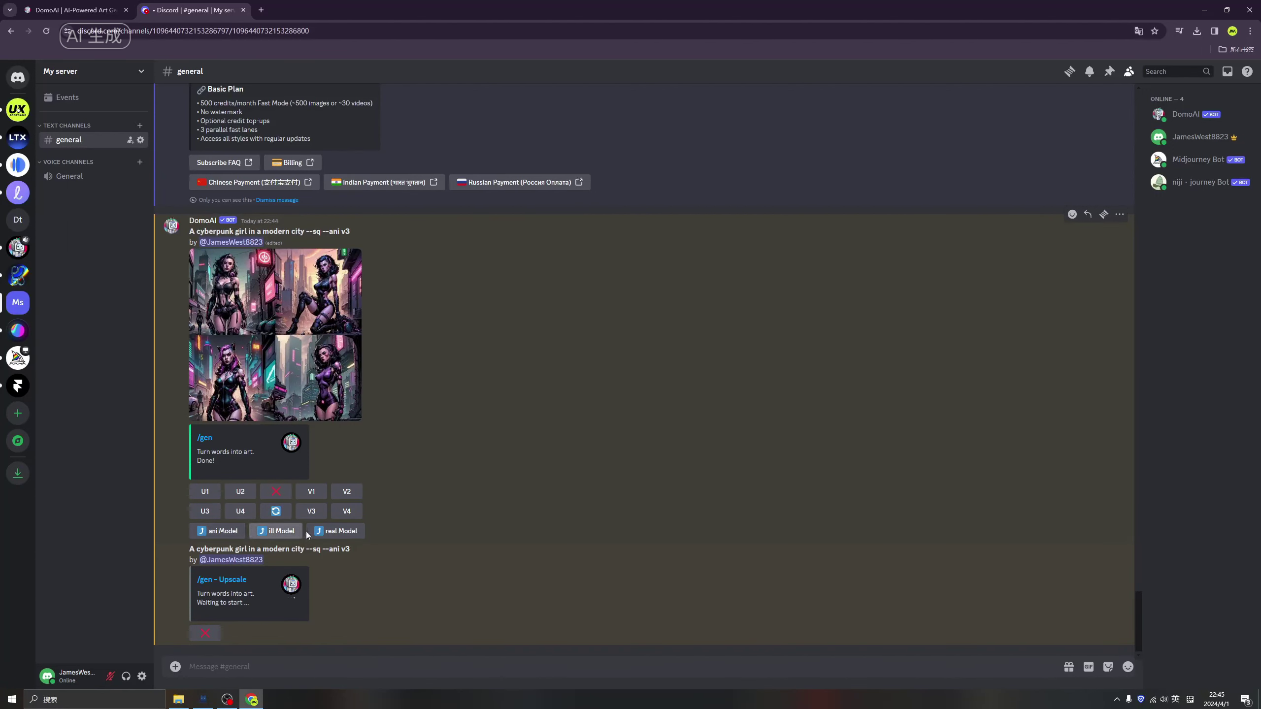
{"action": "mouse_move", "coordinate": [332, 596]}
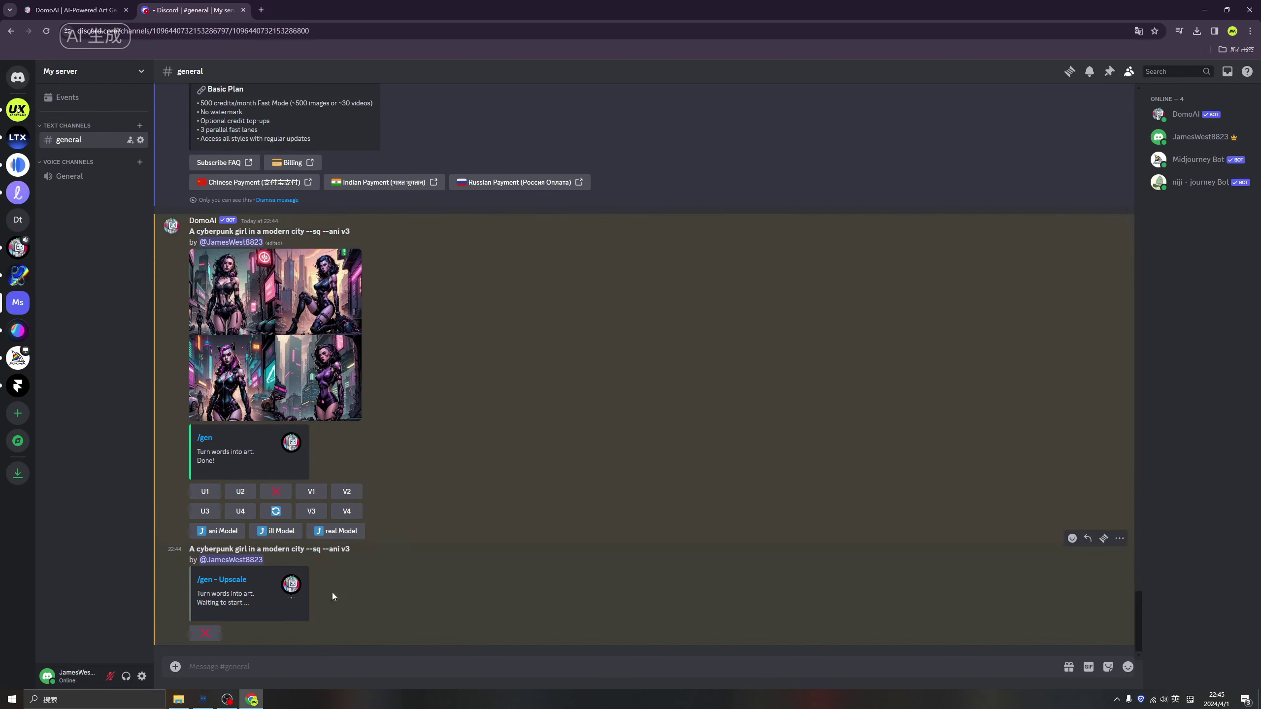
Run /animate with enhanced-image (6).png attached to get DomoAI's intensity and length options.
{"action": "type", "text": "/"}
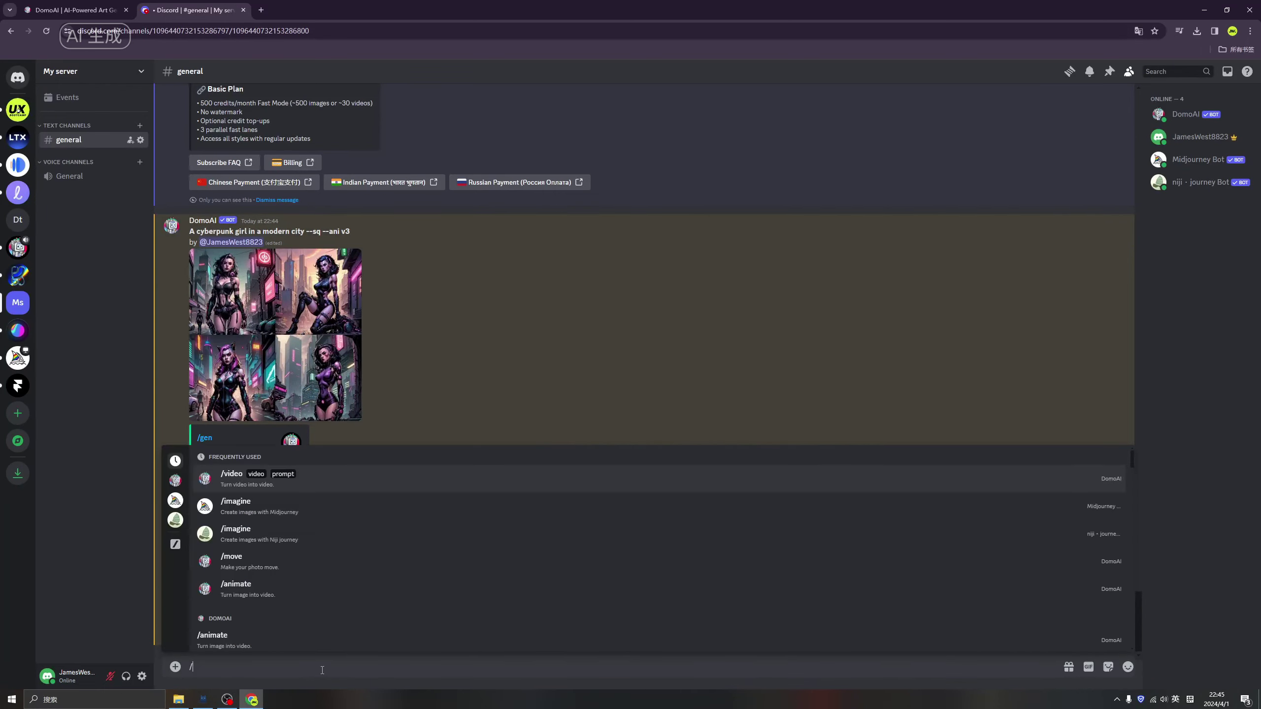
{"action": "scroll", "coordinate": [318, 630], "scroll_direction": "down", "scroll_amount": 2}
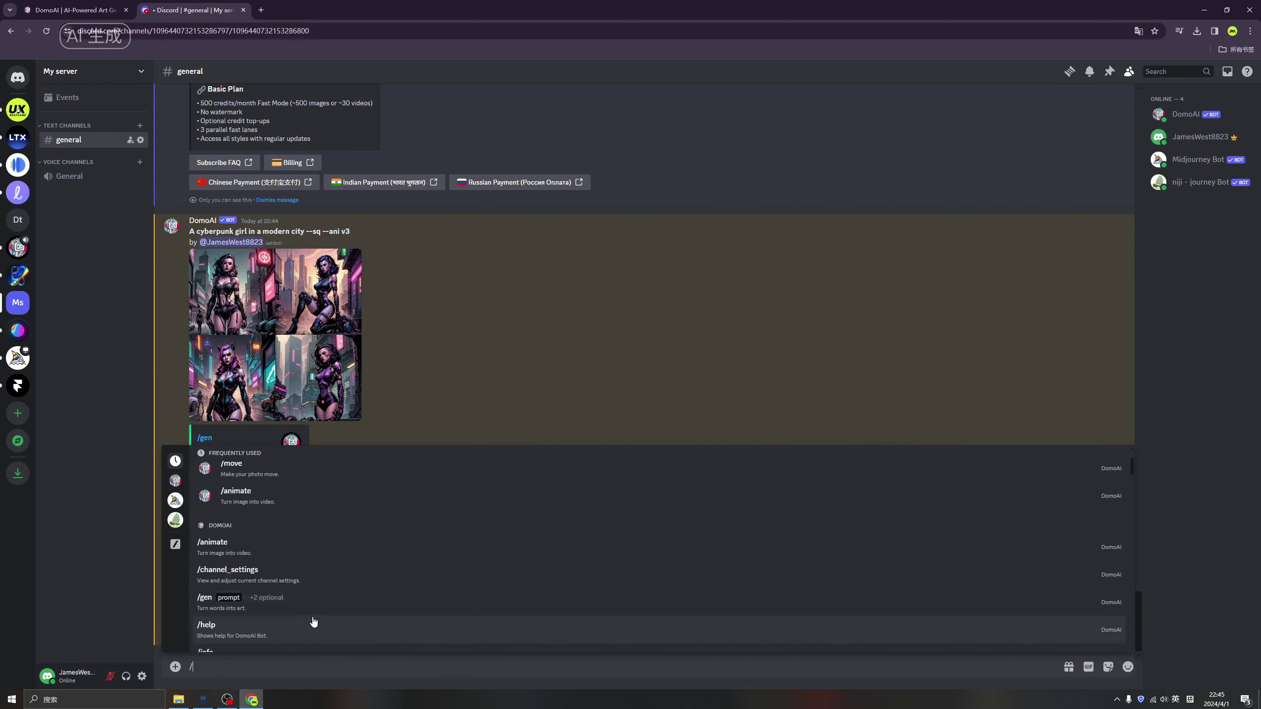
{"action": "left_click", "coordinate": [297, 551]}
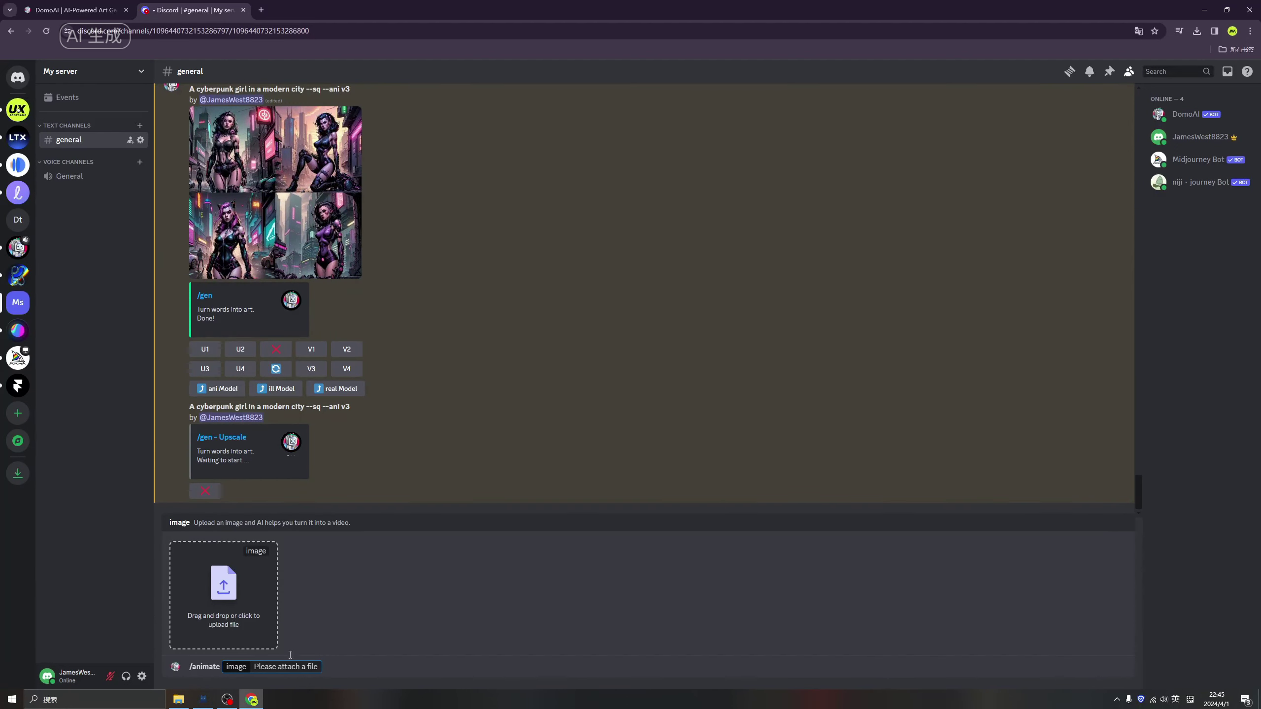
{"action": "left_click", "coordinate": [239, 592]}
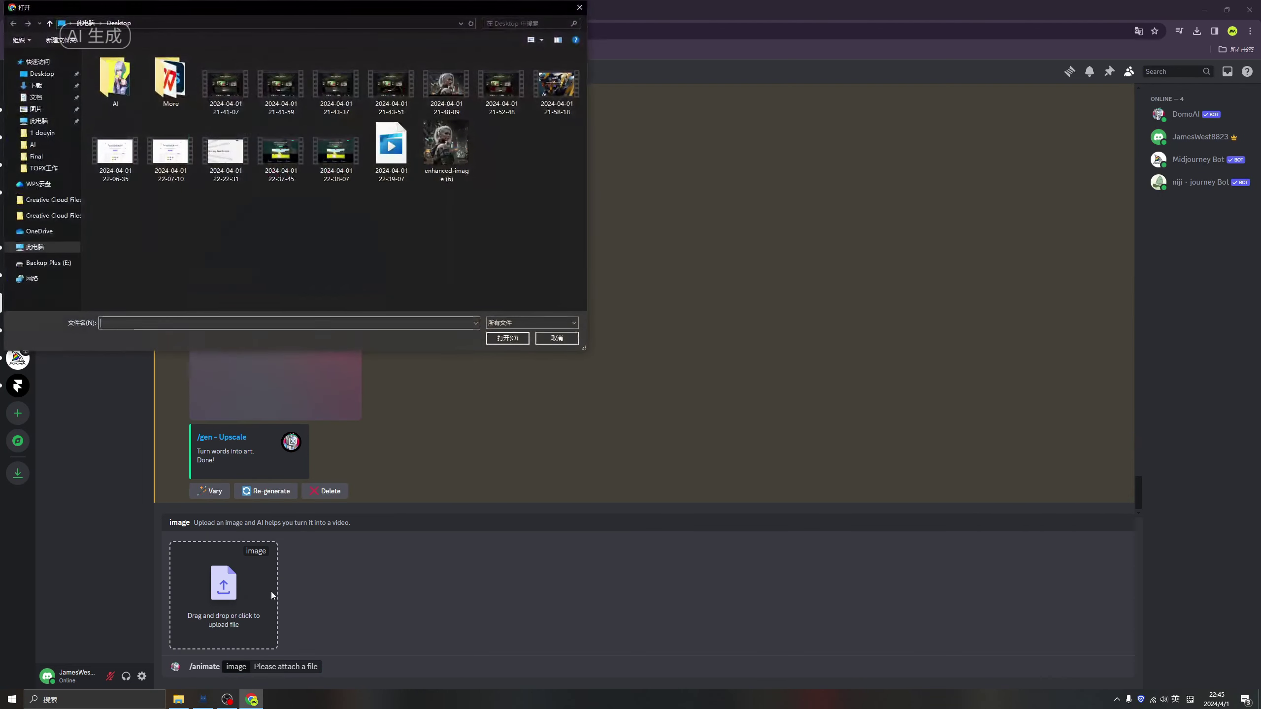
{"action": "left_click", "coordinate": [446, 144]}
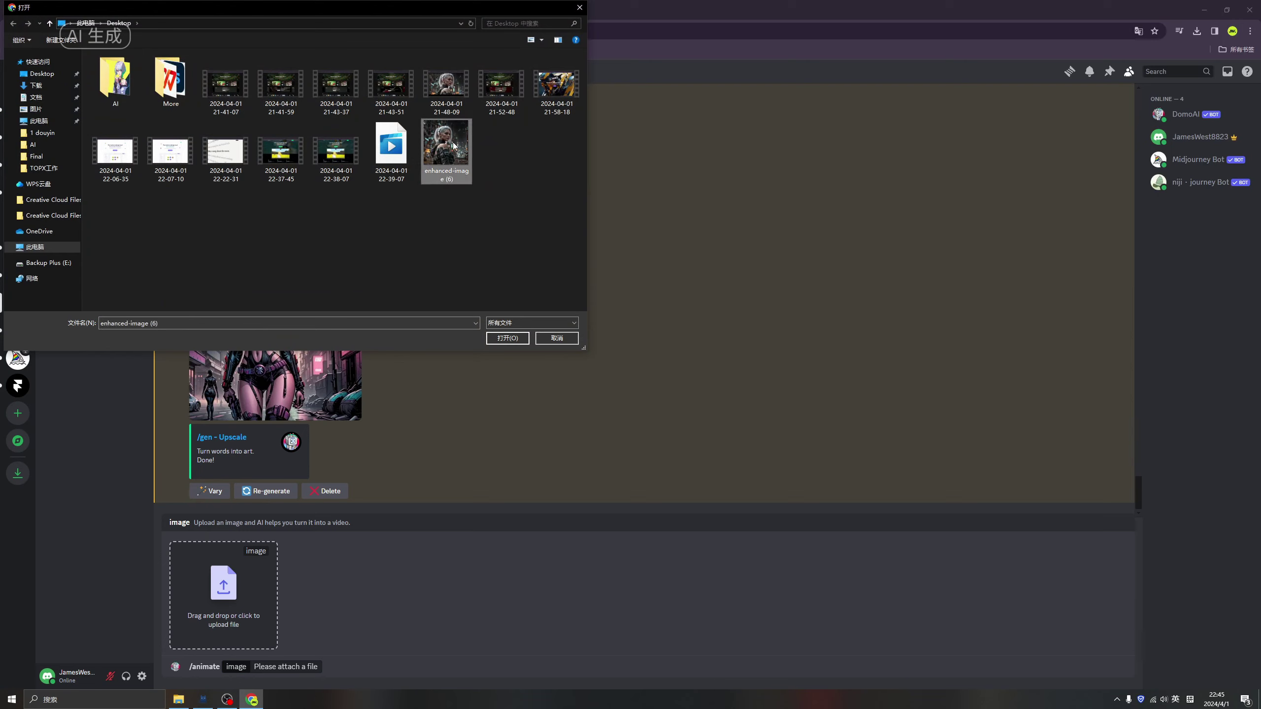
{"action": "double_click", "coordinate": [446, 144]}
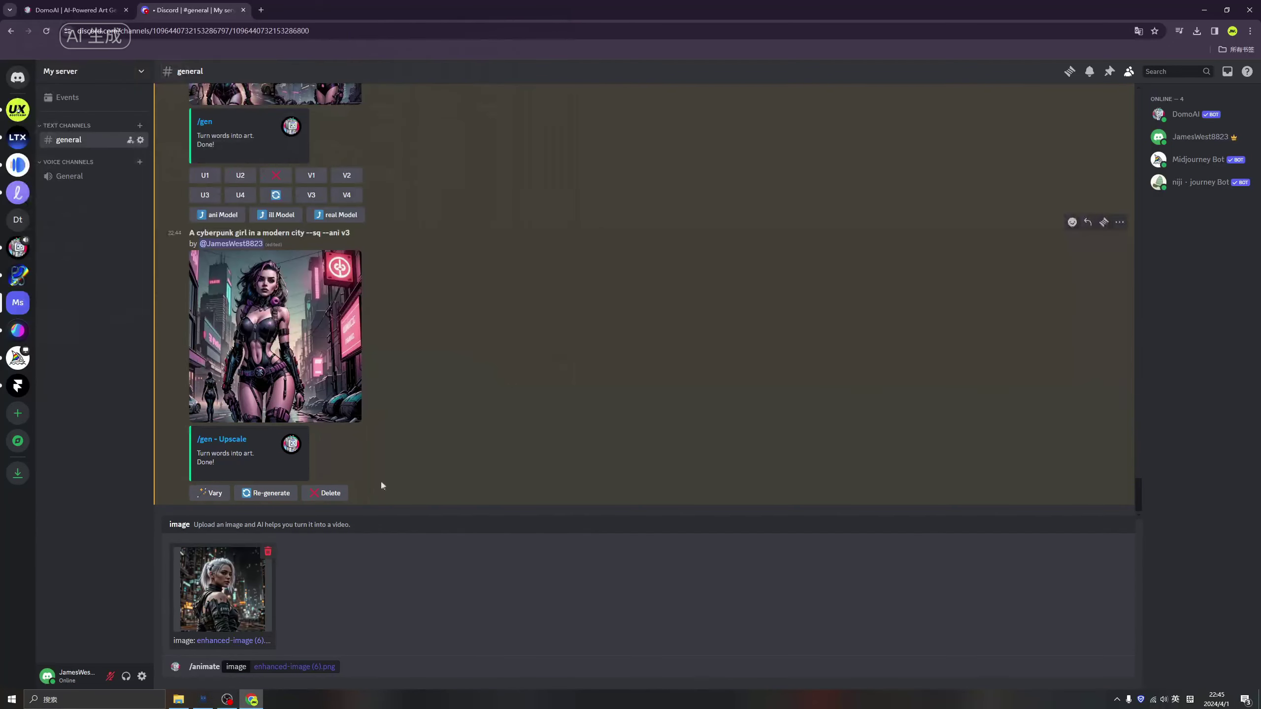
{"action": "left_click", "coordinate": [355, 666]}
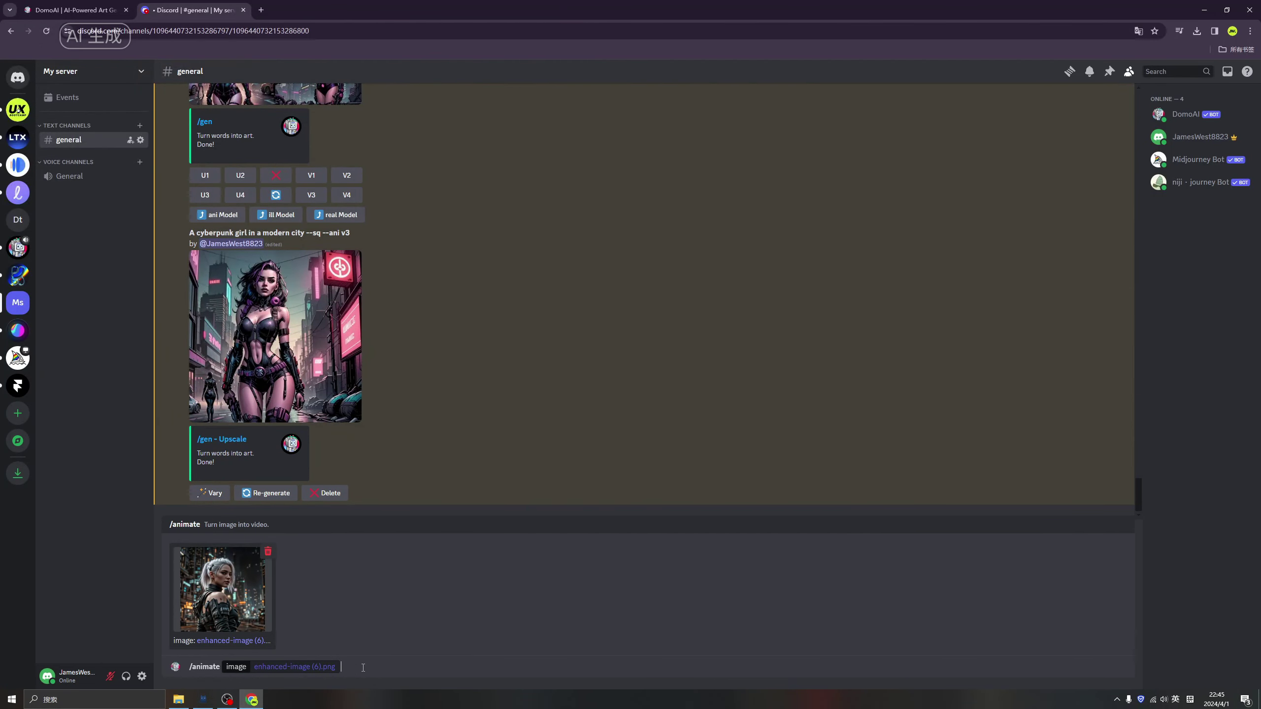
{"action": "key", "text": "Return"}
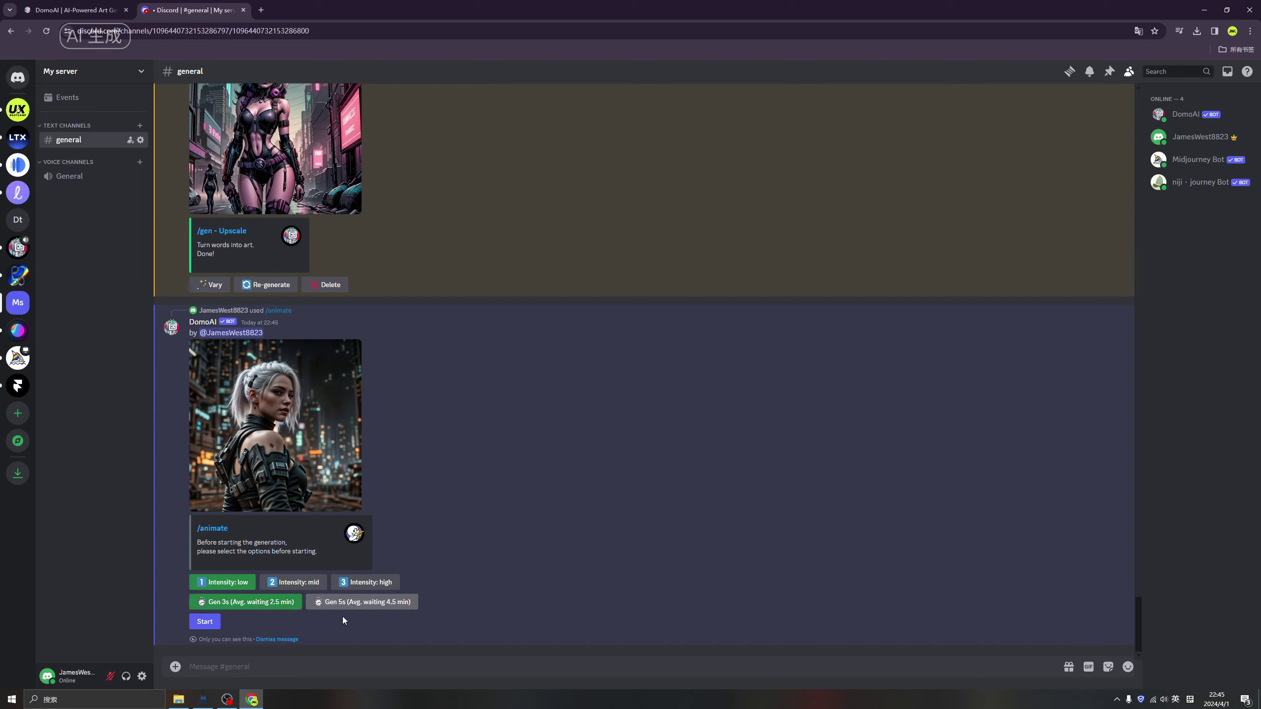
Generate a 3-second animation of the white-haired portrait, watch it, then bring up the slash commands.
{"action": "left_click", "coordinate": [243, 601]}
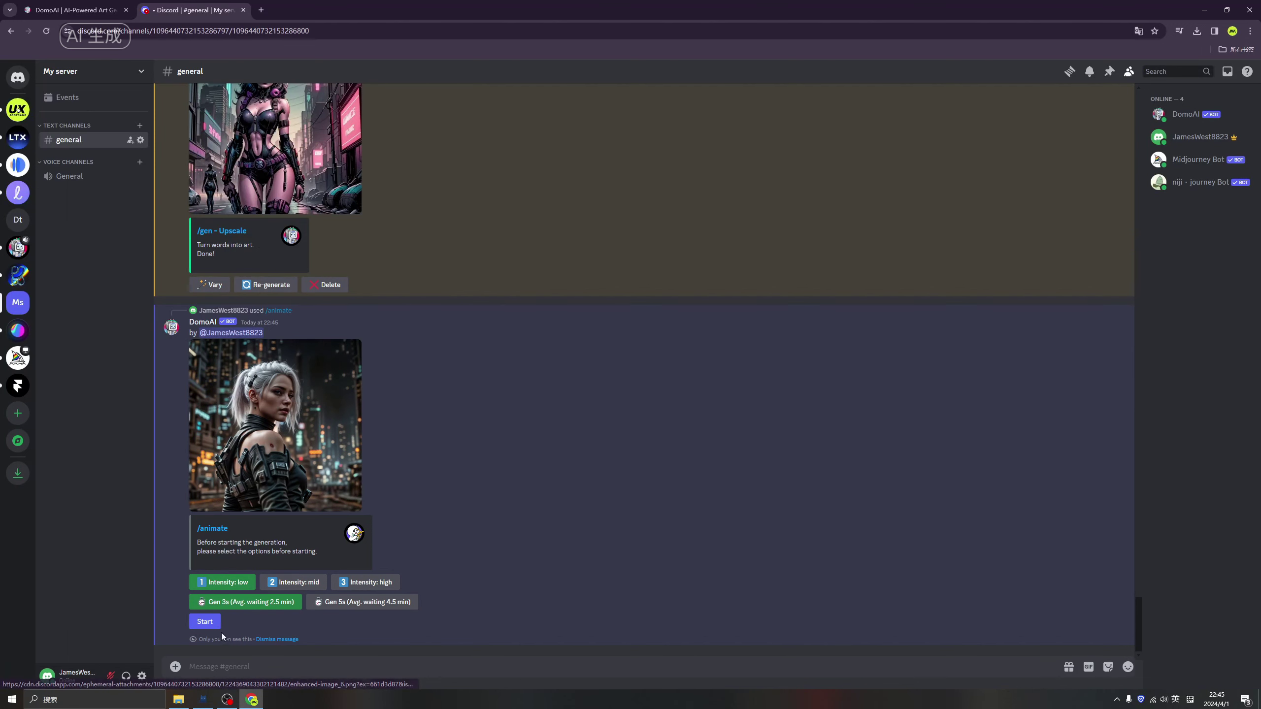
{"action": "left_click", "coordinate": [204, 622]}
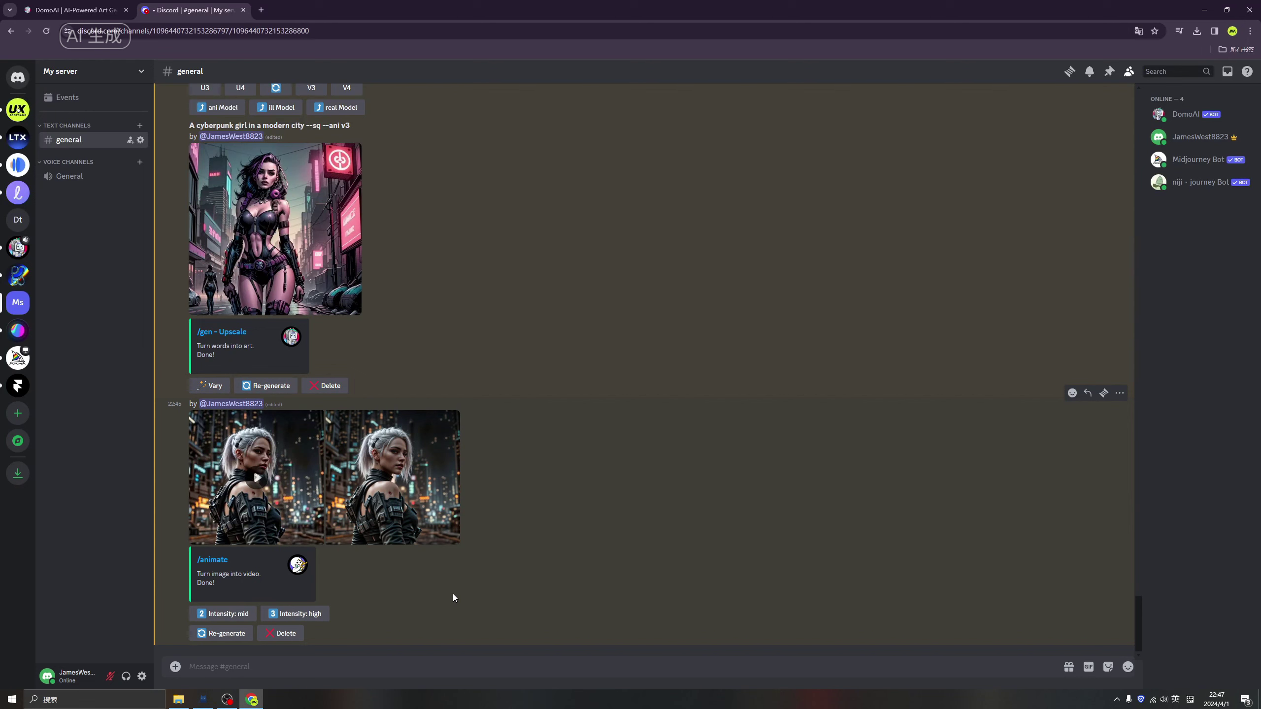
{"action": "left_click", "coordinate": [301, 494]}
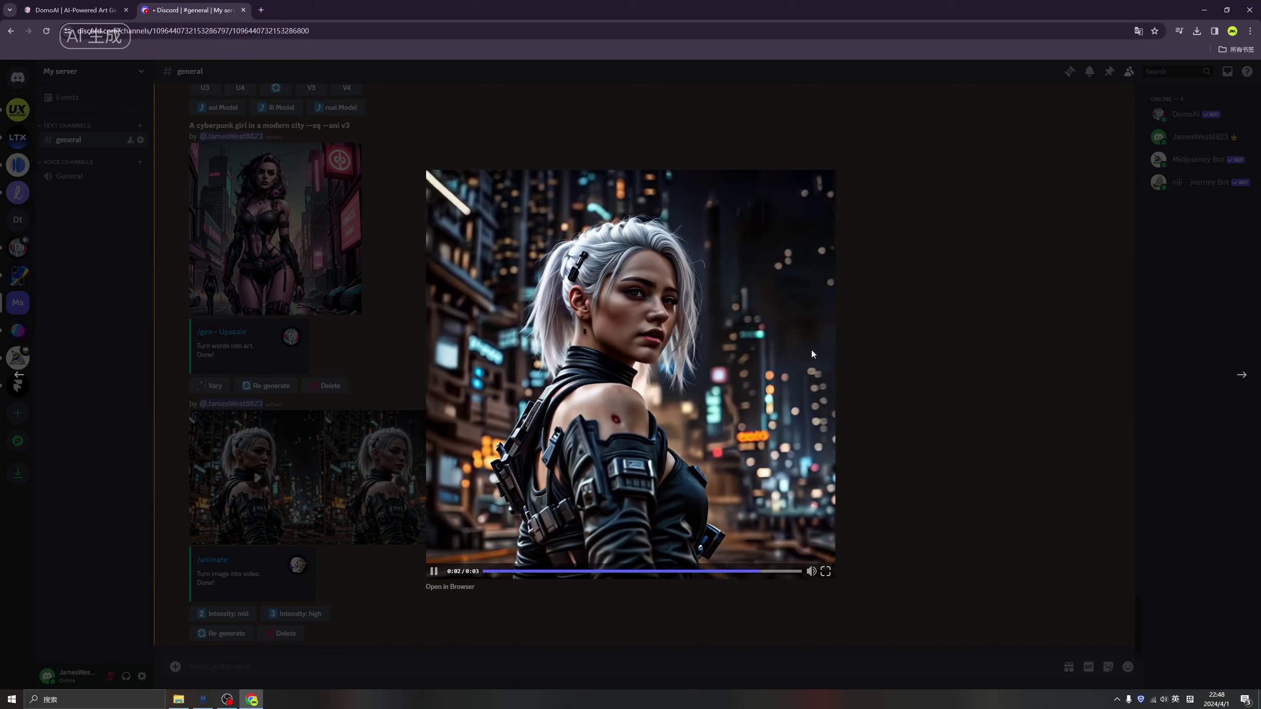
{"action": "left_click", "coordinate": [894, 405]}
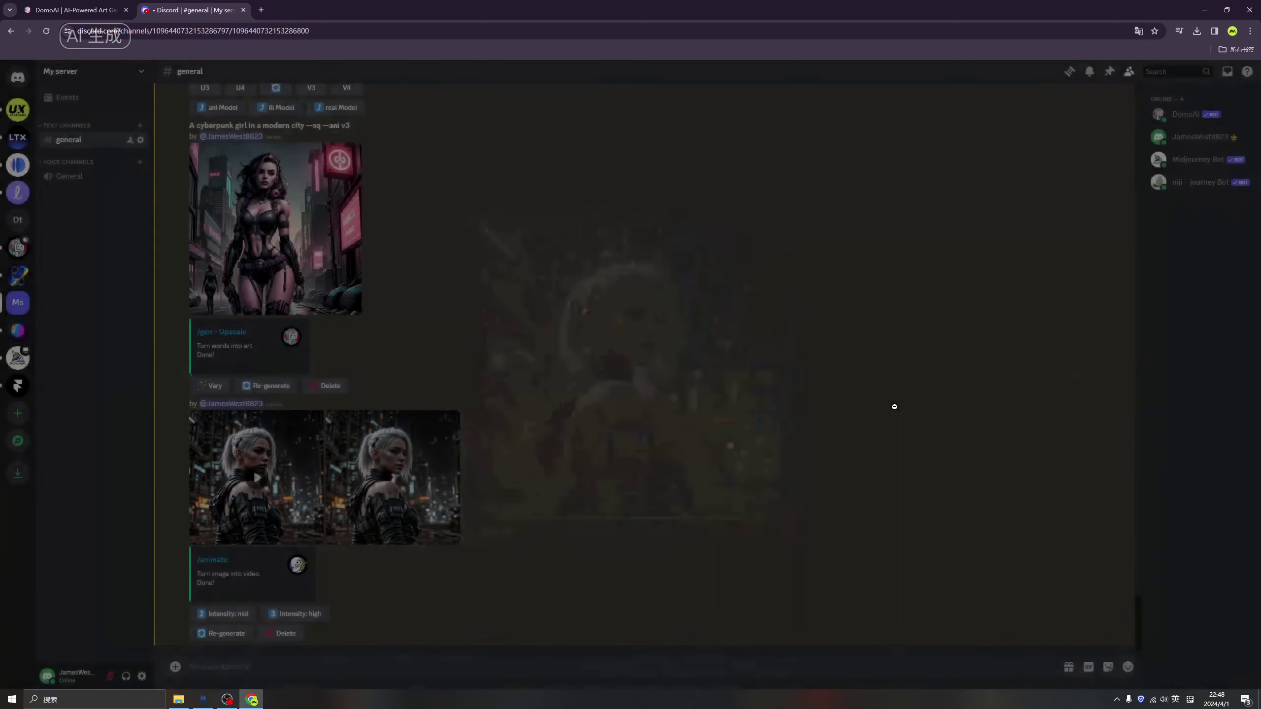
{"action": "type", "text": "/"}
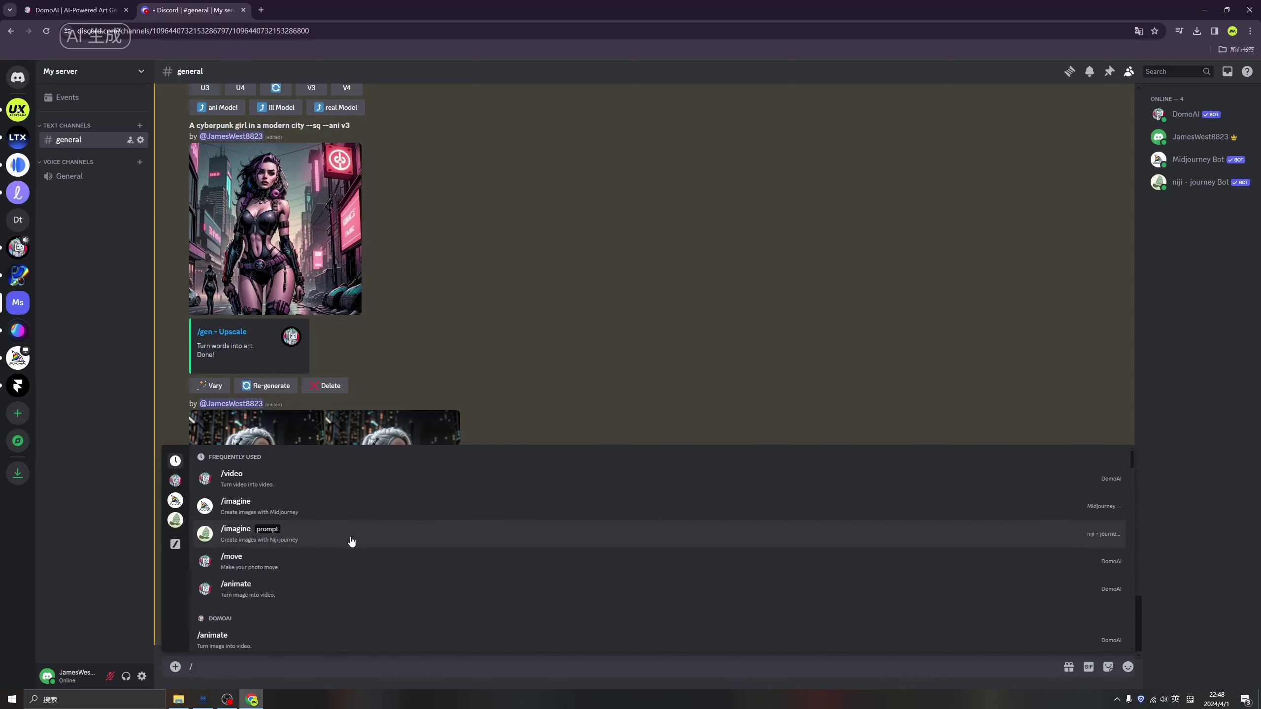
Select DomoAI's /video command from the slash-command list.
{"action": "scroll", "coordinate": [350, 545], "scroll_direction": "down", "scroll_amount": 2}
{"action": "scroll", "coordinate": [350, 563], "scroll_direction": "down", "scroll_amount": 2}
{"action": "scroll", "coordinate": [352, 562], "scroll_direction": "down", "scroll_amount": 2}
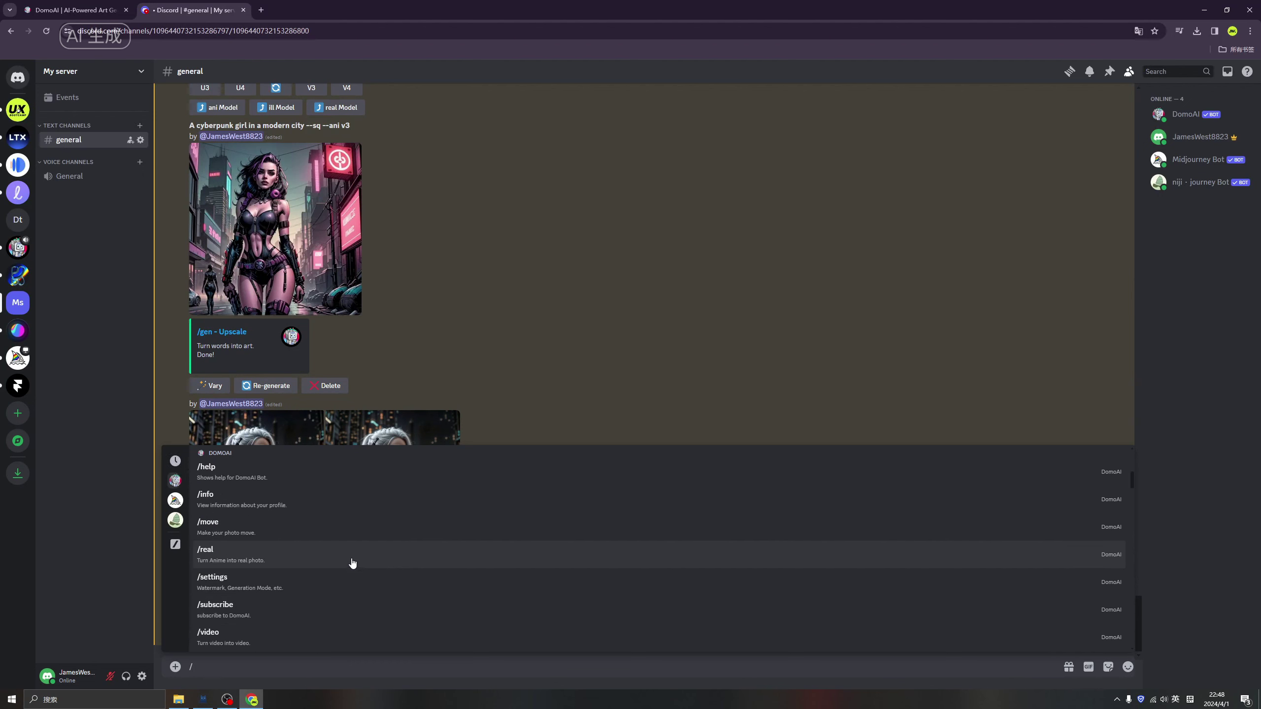
{"action": "scroll", "coordinate": [353, 562], "scroll_direction": "down", "scroll_amount": 1}
{"action": "scroll", "coordinate": [354, 562], "scroll_direction": "up", "scroll_amount": 2}
{"action": "scroll", "coordinate": [350, 554], "scroll_direction": "up", "scroll_amount": 2}
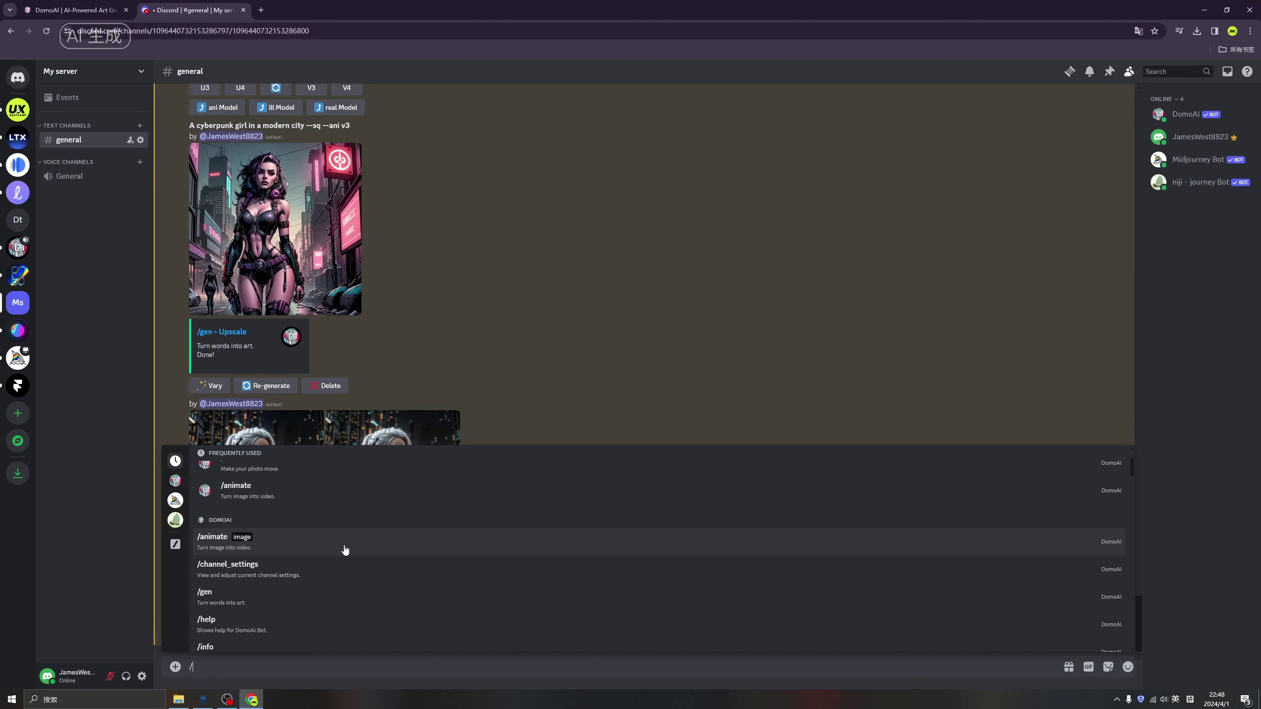
{"action": "scroll", "coordinate": [336, 568], "scroll_direction": "down", "scroll_amount": 3}
{"action": "scroll", "coordinate": [339, 567], "scroll_direction": "down", "scroll_amount": 1}
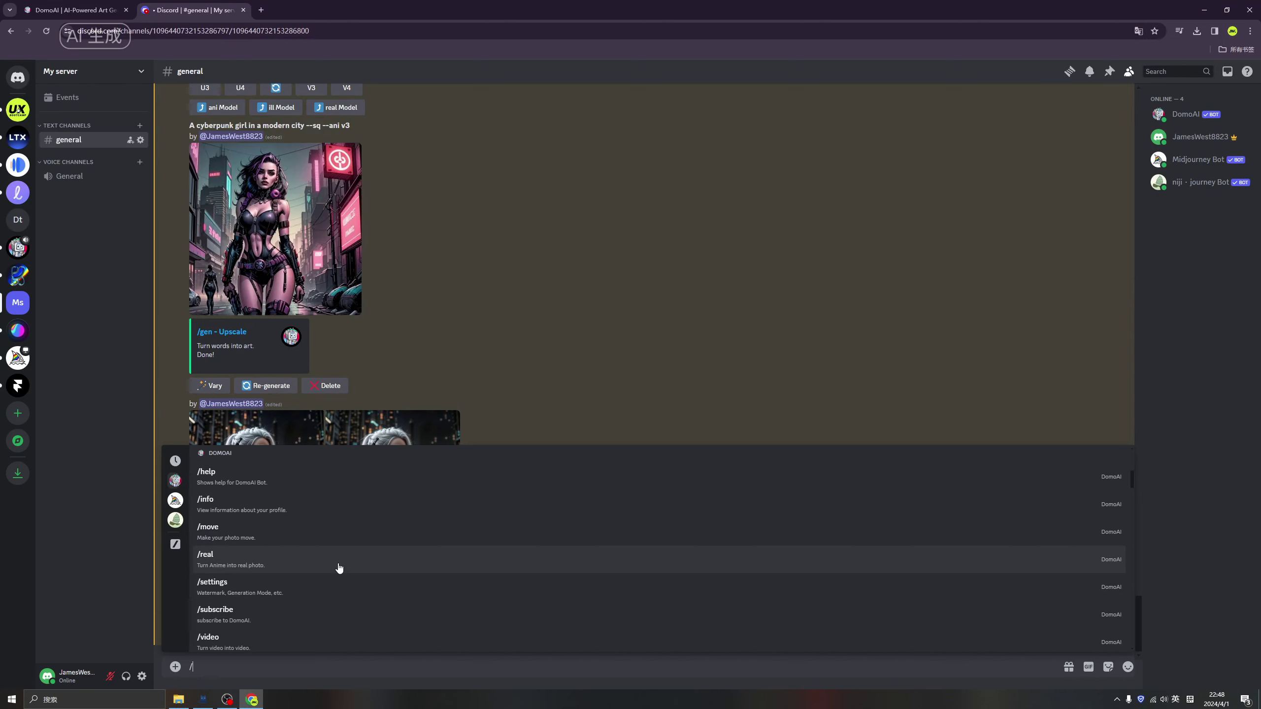
{"action": "scroll", "coordinate": [339, 568], "scroll_direction": "down", "scroll_amount": 2}
{"action": "scroll", "coordinate": [332, 567], "scroll_direction": "down", "scroll_amount": 2}
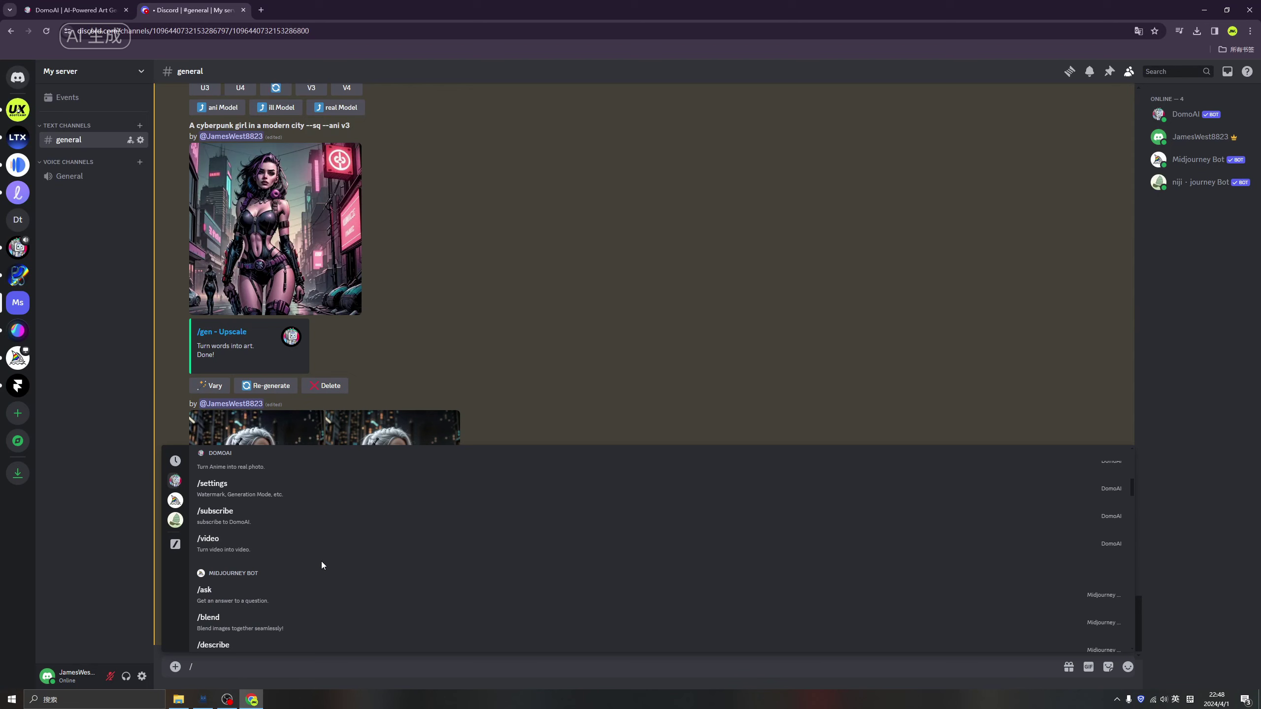
{"action": "left_click", "coordinate": [276, 553]}
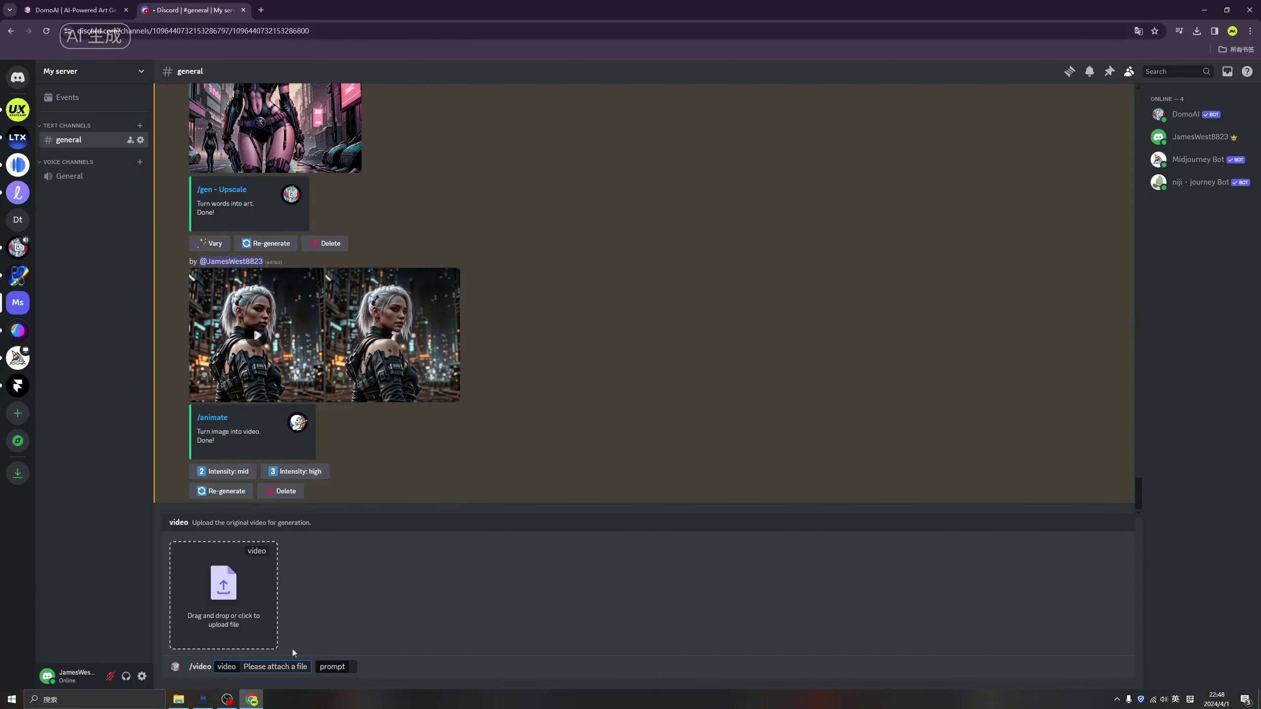
Attach 0006-03-14_171538.mov and send it with the prompt 'Cute girl'.
{"action": "left_click", "coordinate": [243, 591]}
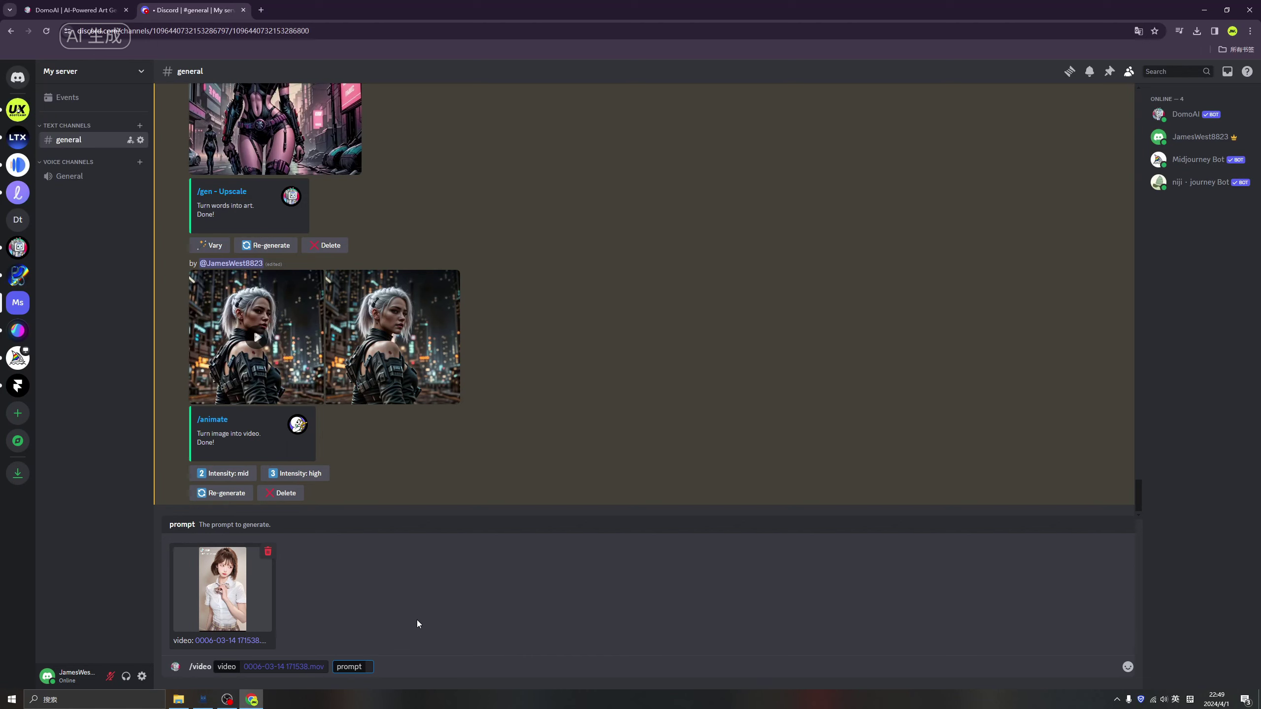
{"action": "type", "text": "Cute g"}
{"action": "type", "text": "irl"}
{"action": "key", "text": "Return"}
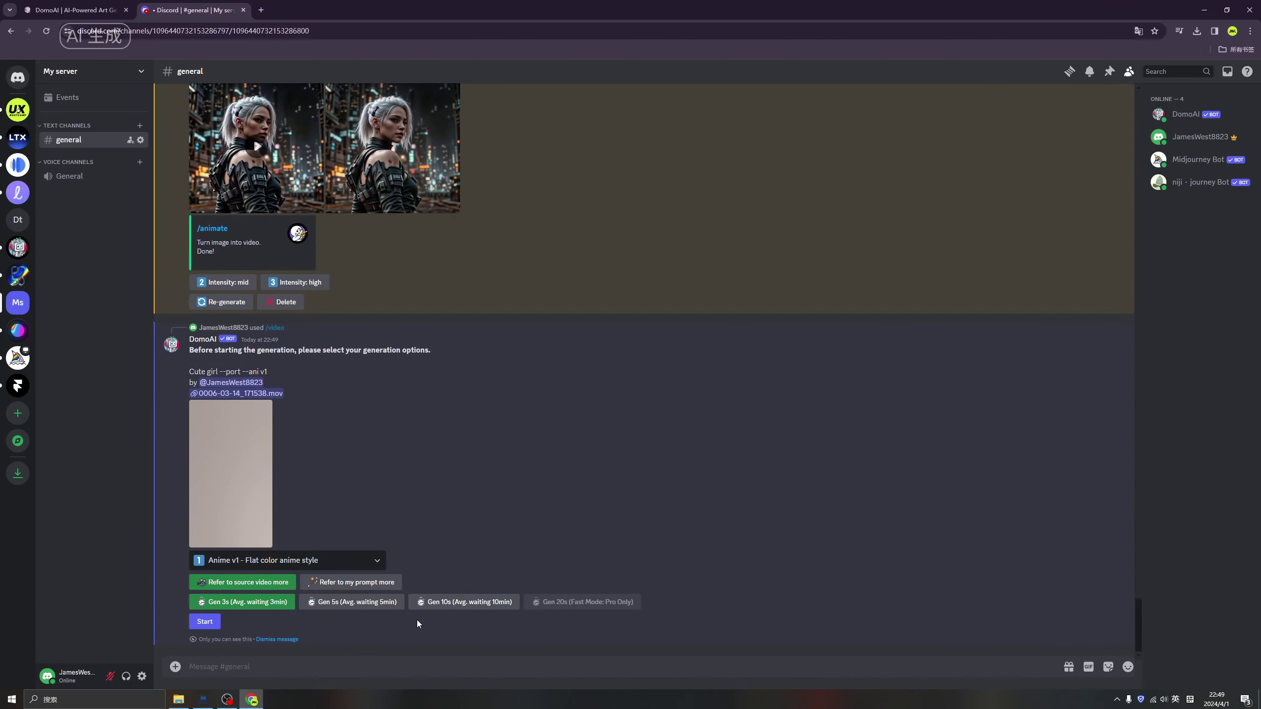
Choose the Anime v6 - Detail anime style 2.0 generation style.
{"action": "left_click", "coordinate": [353, 559]}
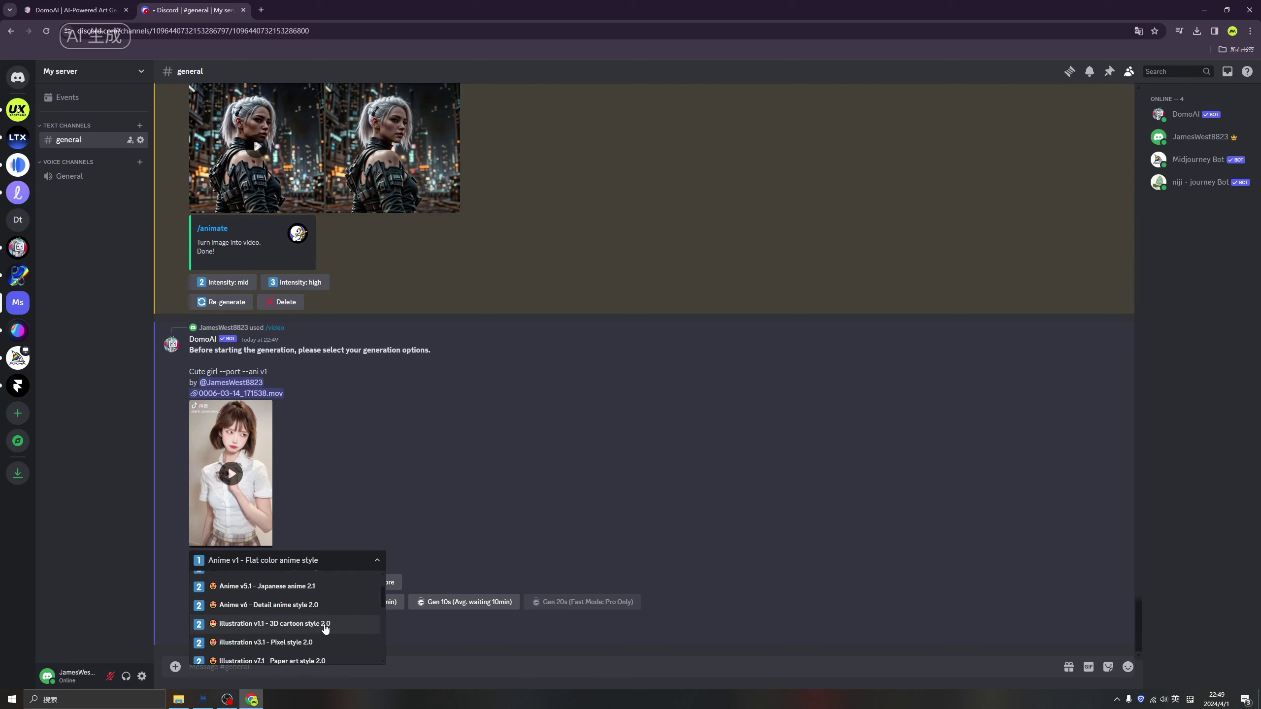
{"action": "scroll", "coordinate": [325, 618], "scroll_direction": "down", "scroll_amount": 2}
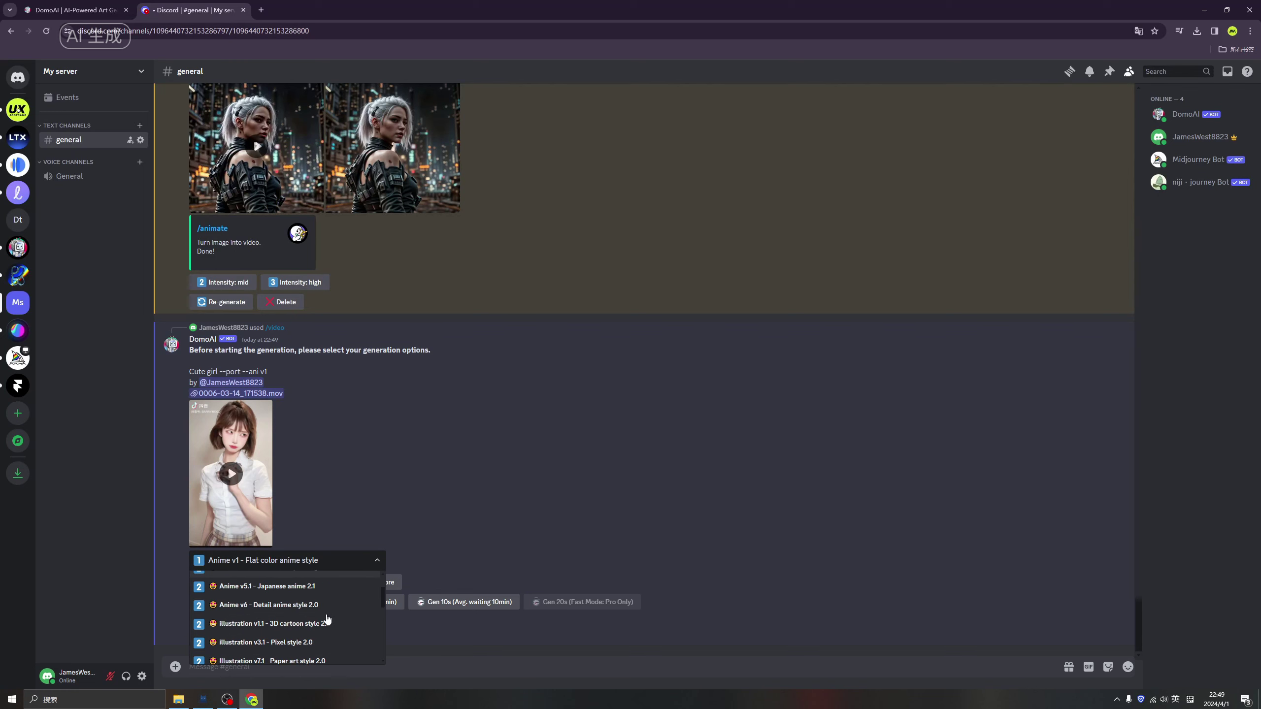
{"action": "scroll", "coordinate": [325, 614], "scroll_direction": "up", "scroll_amount": 1}
{"action": "scroll", "coordinate": [326, 614], "scroll_direction": "up", "scroll_amount": 2}
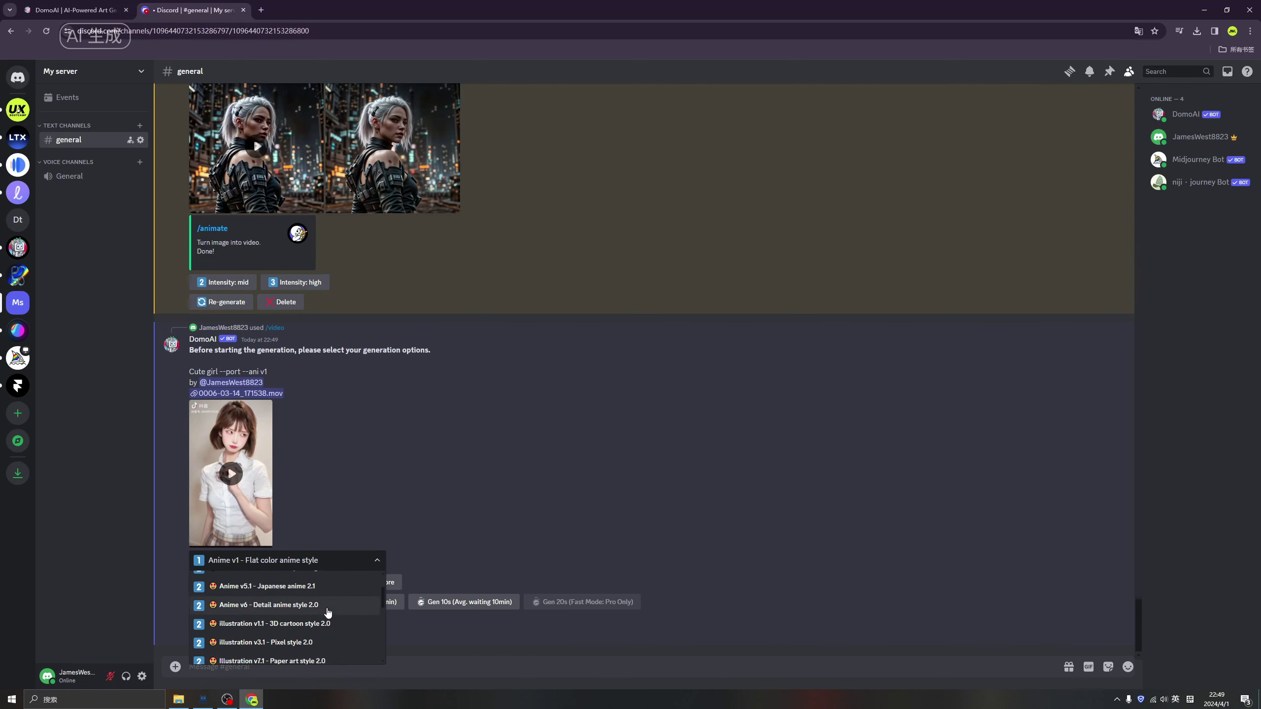
{"action": "scroll", "coordinate": [327, 616], "scroll_direction": "down", "scroll_amount": 2}
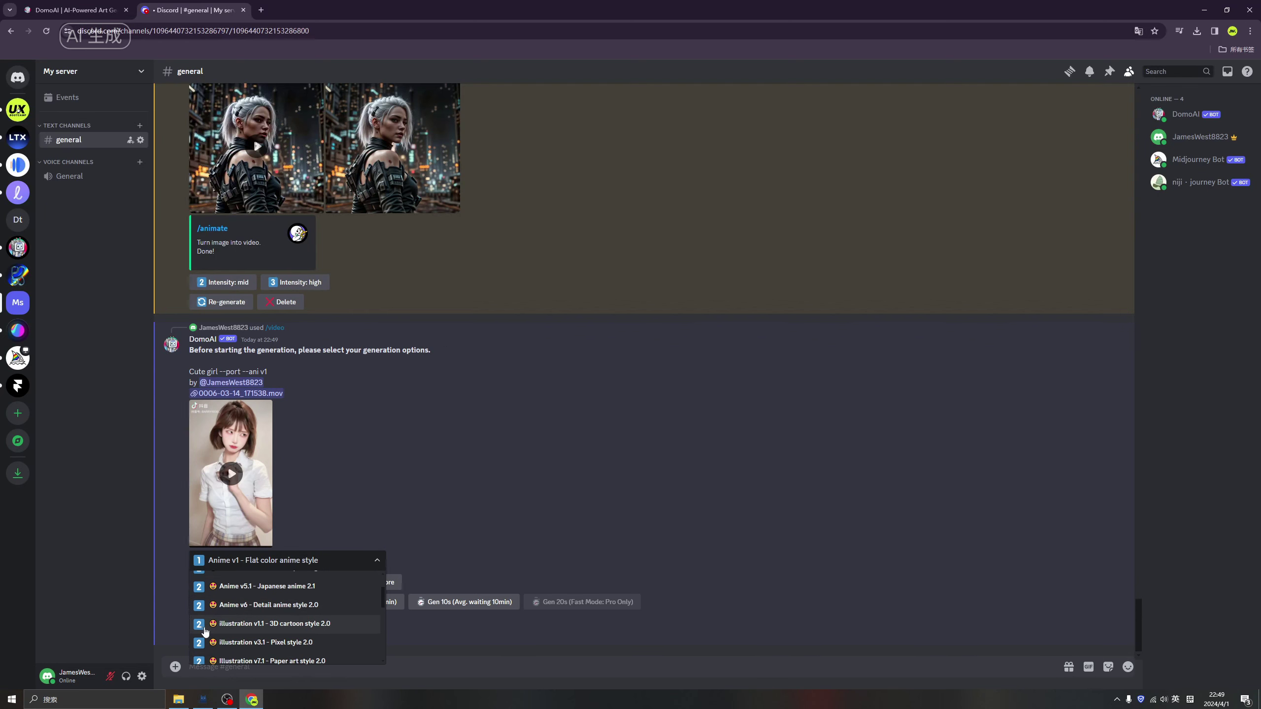
{"action": "left_click", "coordinate": [297, 604]}
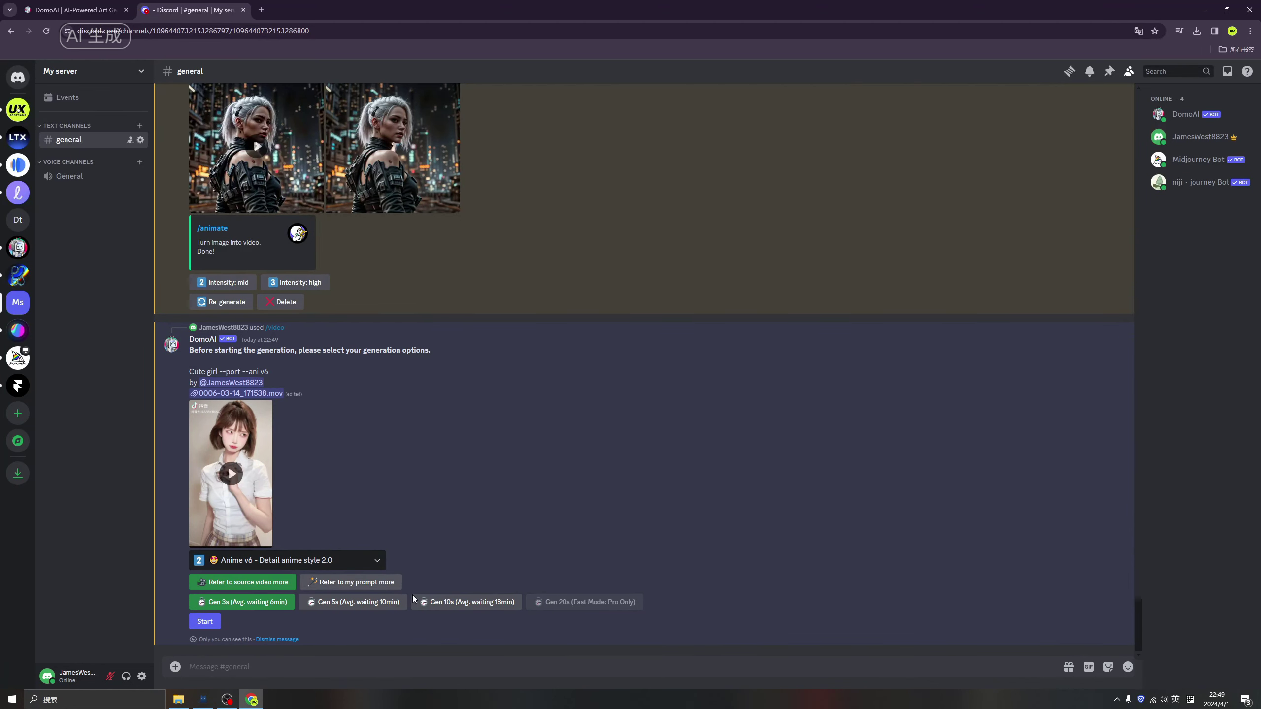
Set a 5-second length with Refer to source video more, and start generating.
{"action": "left_click", "coordinate": [357, 603]}
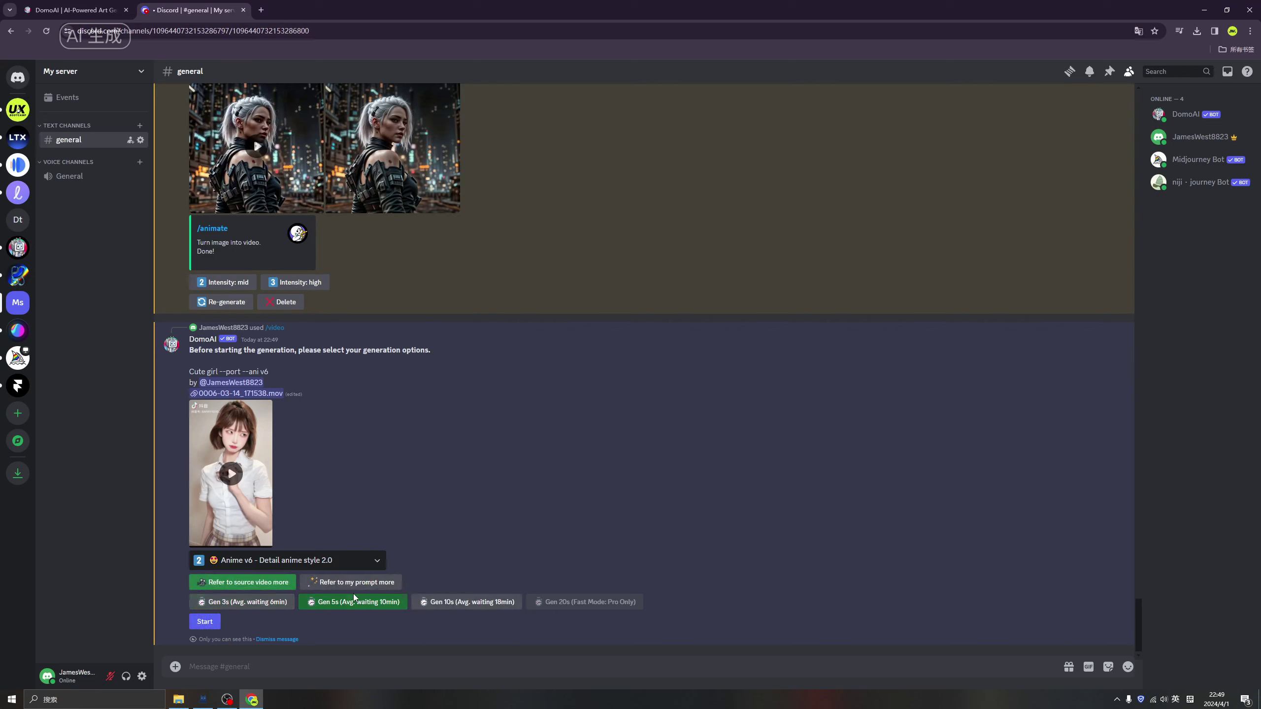
{"action": "left_click", "coordinate": [336, 585]}
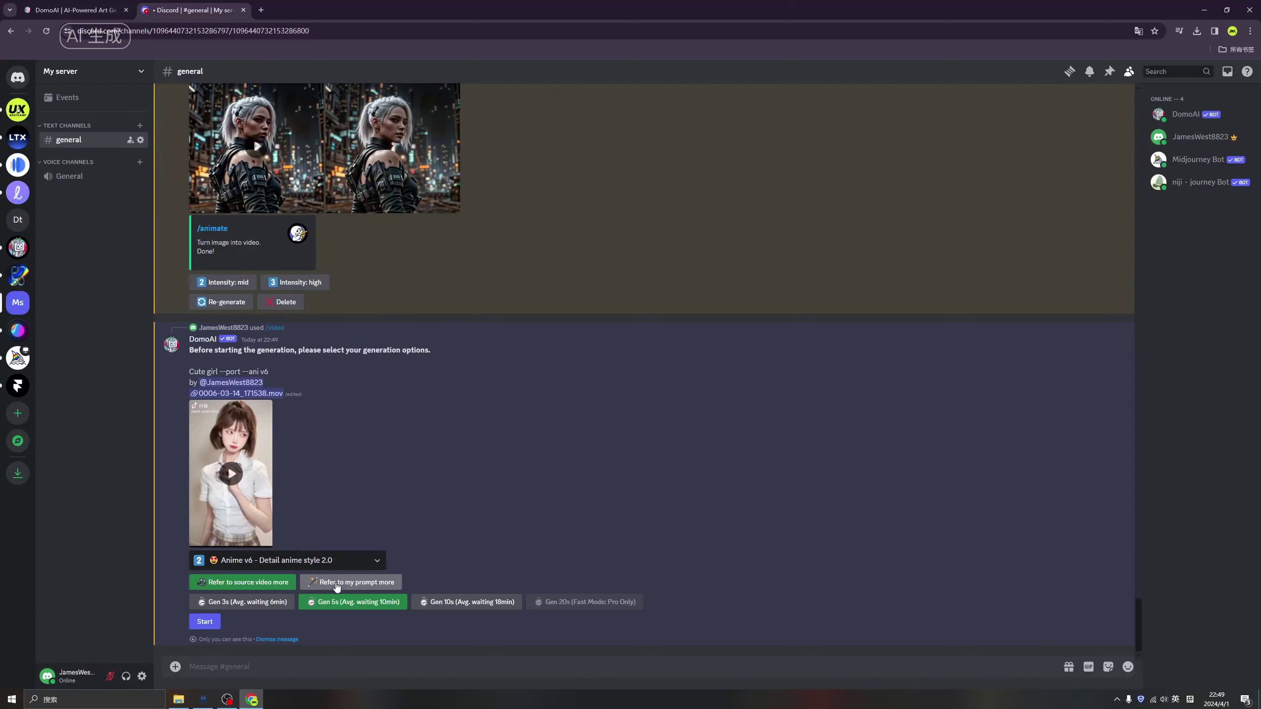
{"action": "left_click", "coordinate": [322, 586]}
{"action": "left_click", "coordinate": [278, 586]}
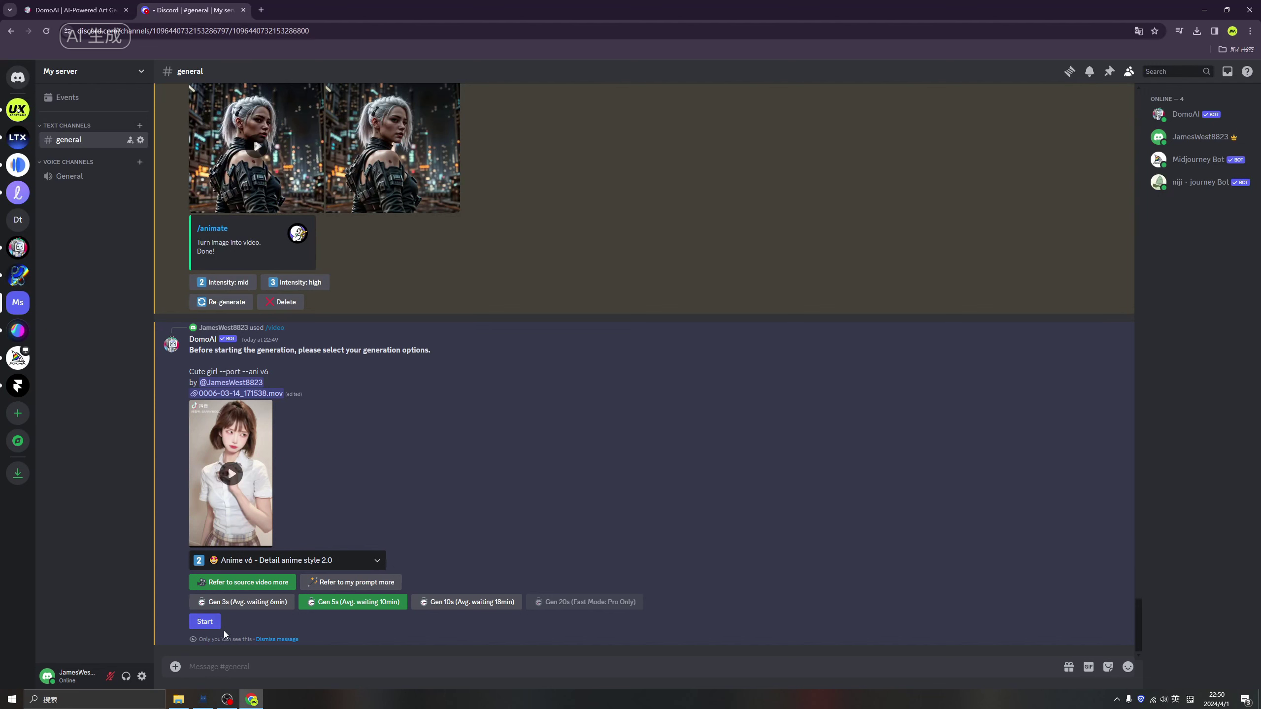
{"action": "left_click", "coordinate": [211, 623]}
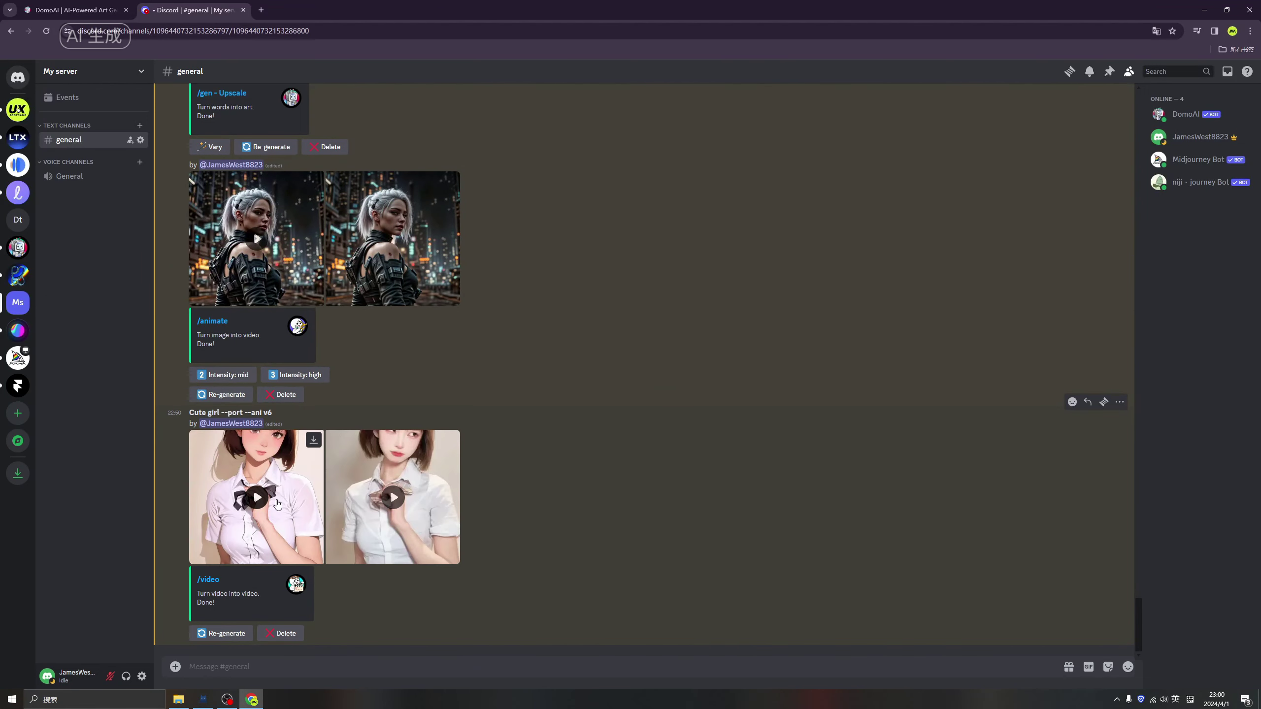
Watch the anime-style girl video, replay and pause it, then bring up the slash commands.
{"action": "left_click", "coordinate": [288, 492]}
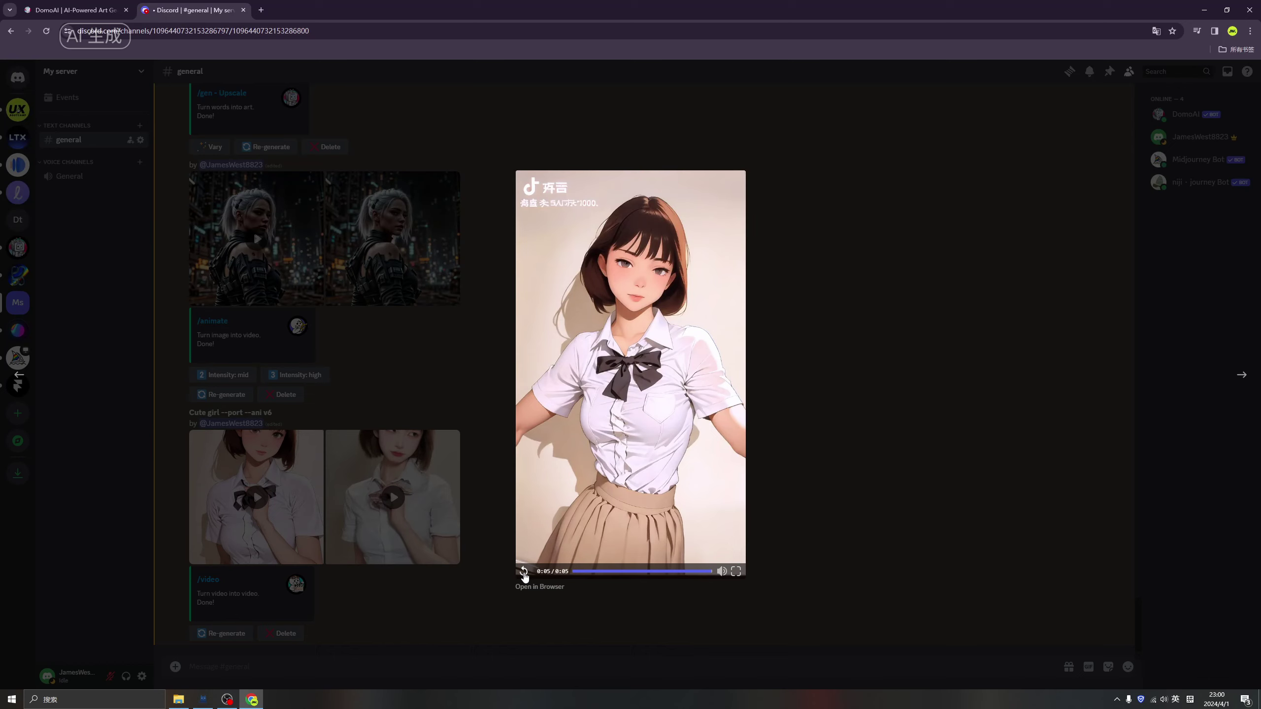
{"action": "left_click", "coordinate": [524, 572]}
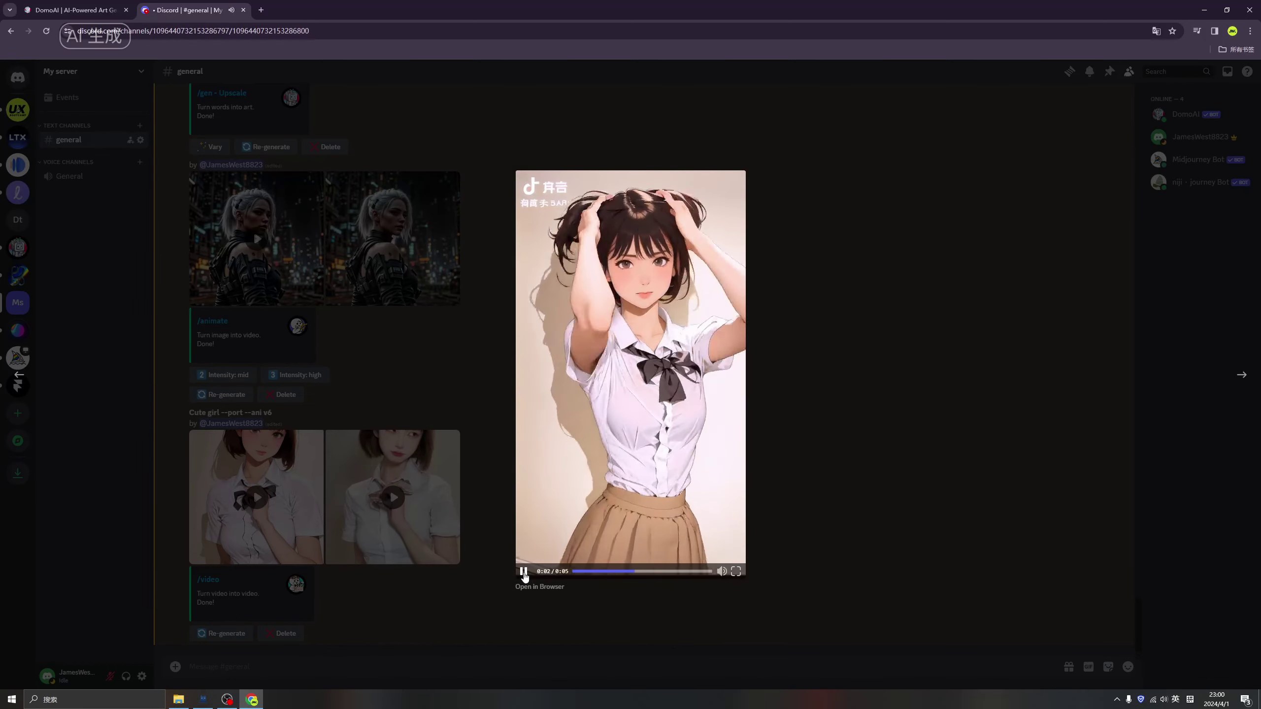
{"action": "left_click", "coordinate": [524, 572]}
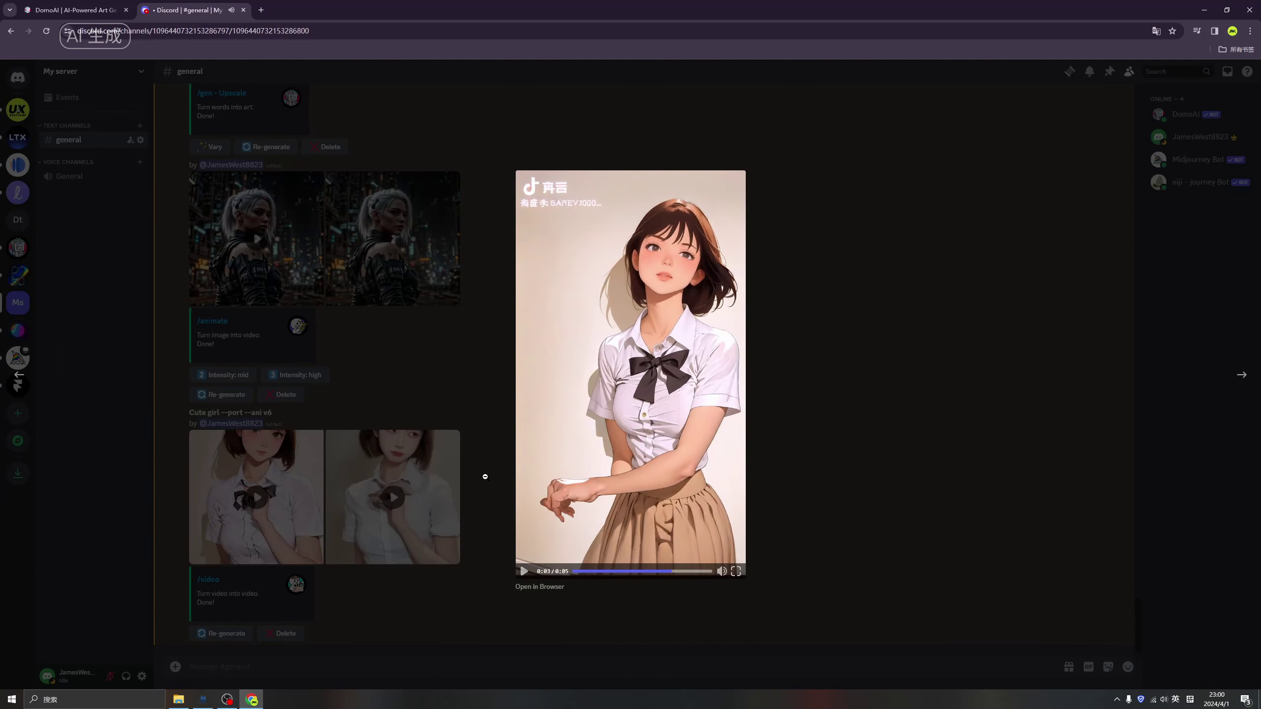
{"action": "left_click", "coordinate": [485, 477]}
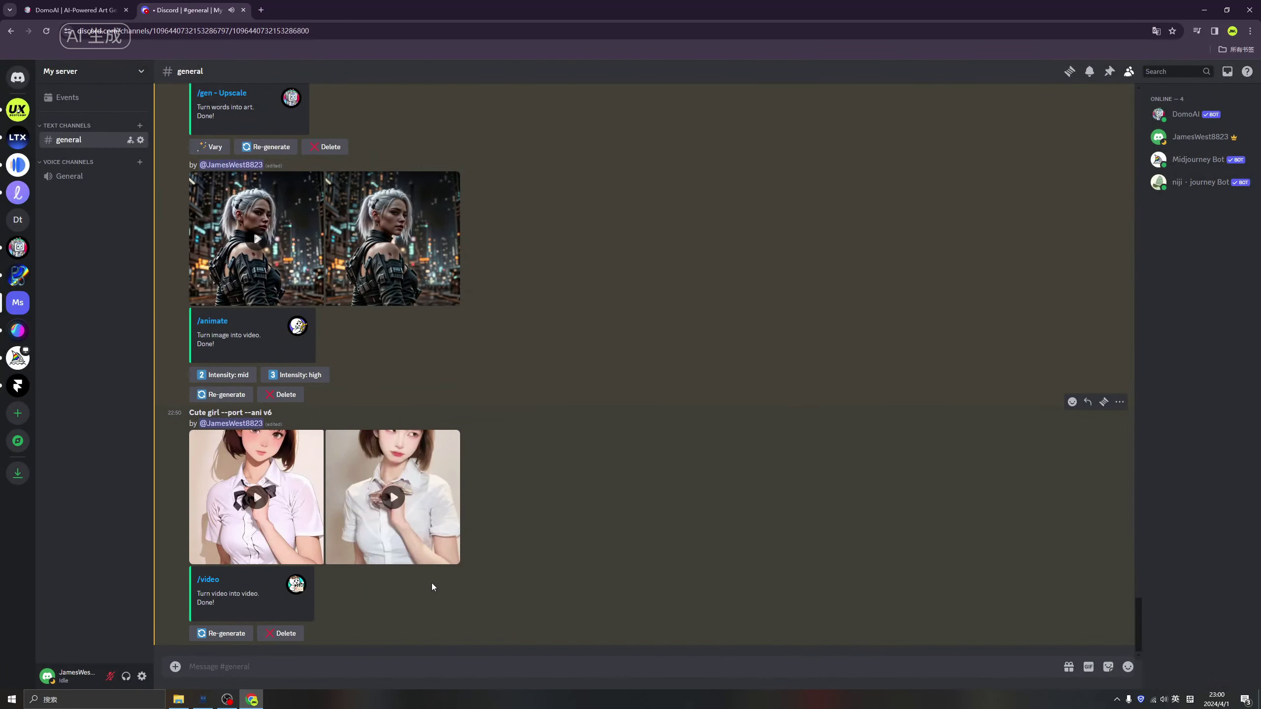
{"action": "type", "text": "/"}
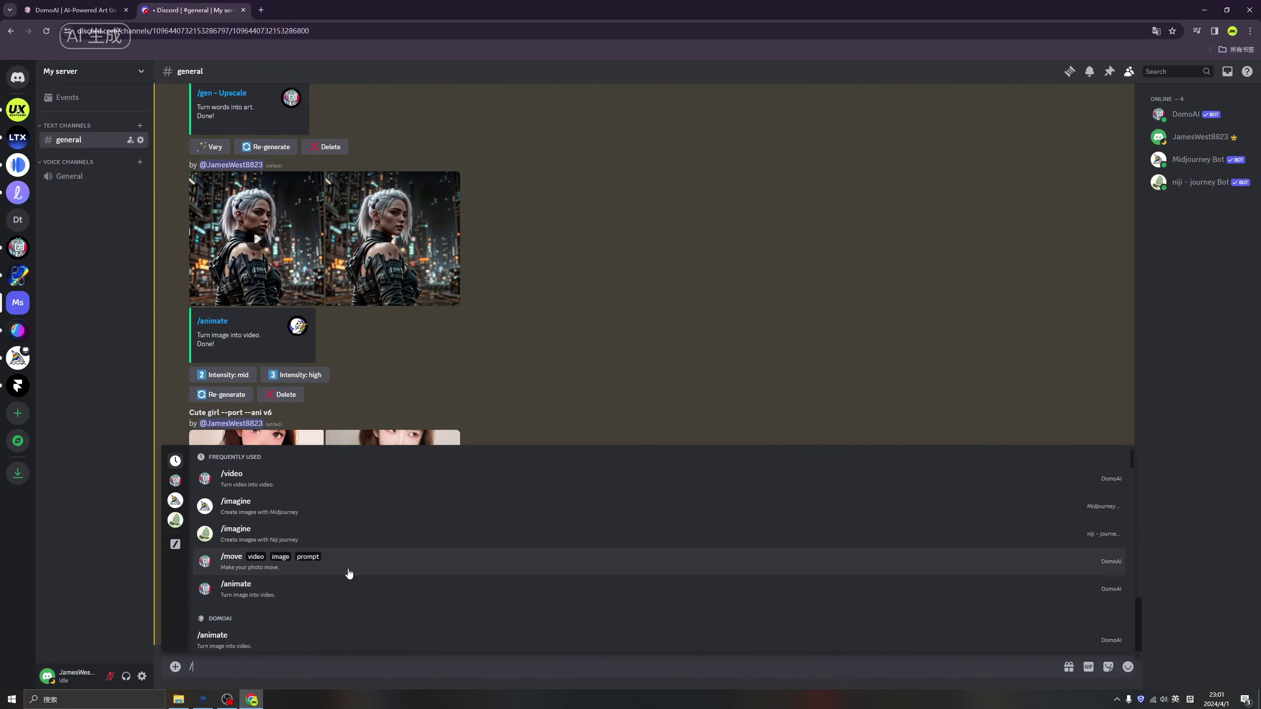
Select DomoAI's /move command from the slash-command popup.
{"action": "left_click", "coordinate": [335, 570]}
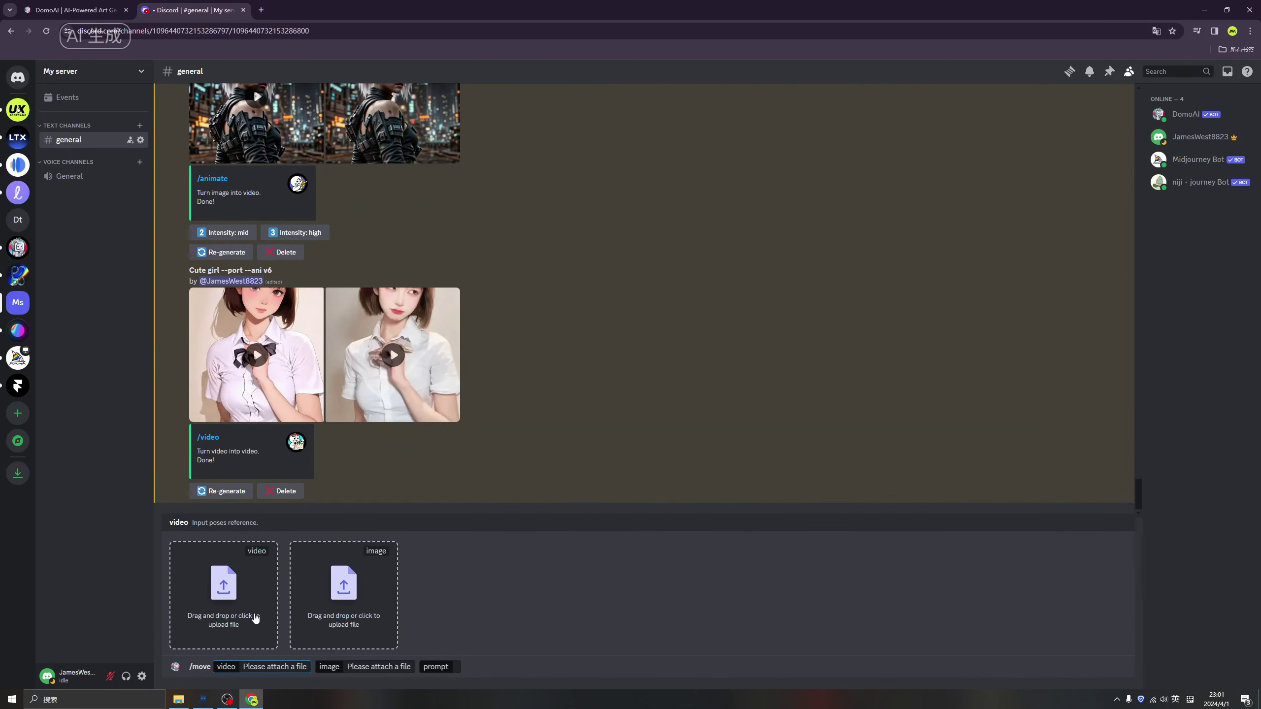